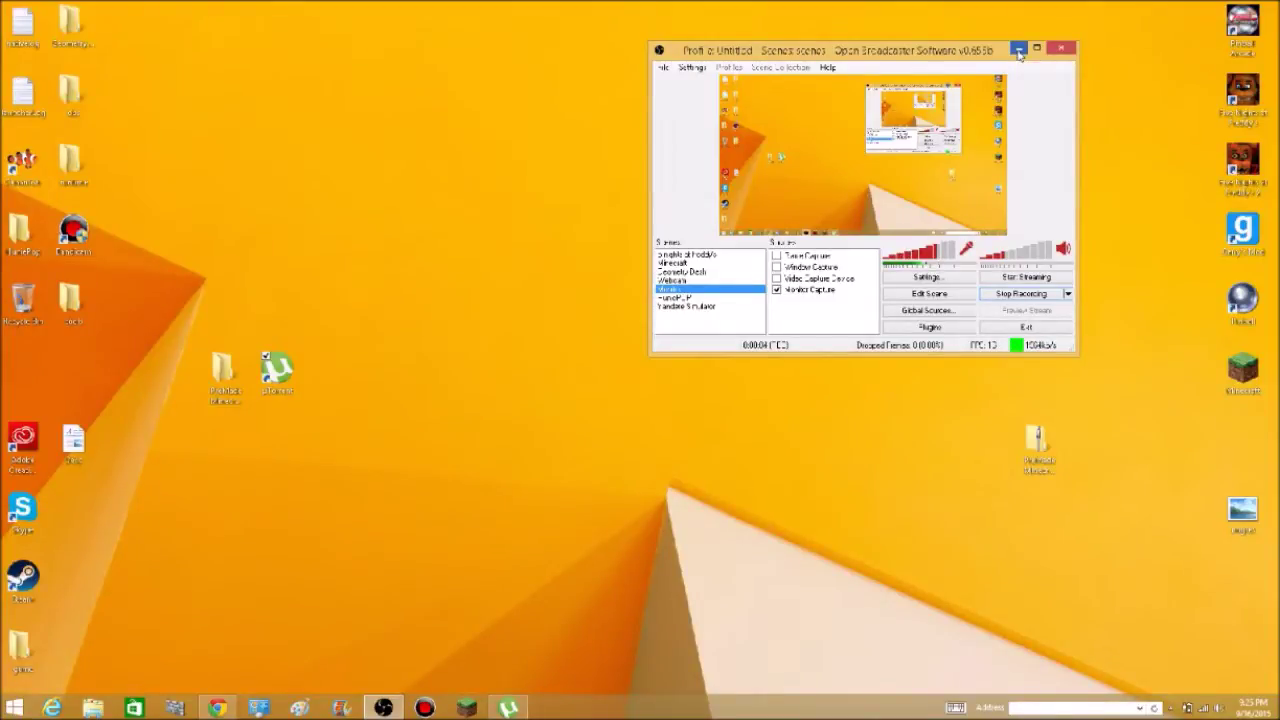
- Minimize the OBS recording window so the desktop is clear
left_click(1018, 50)
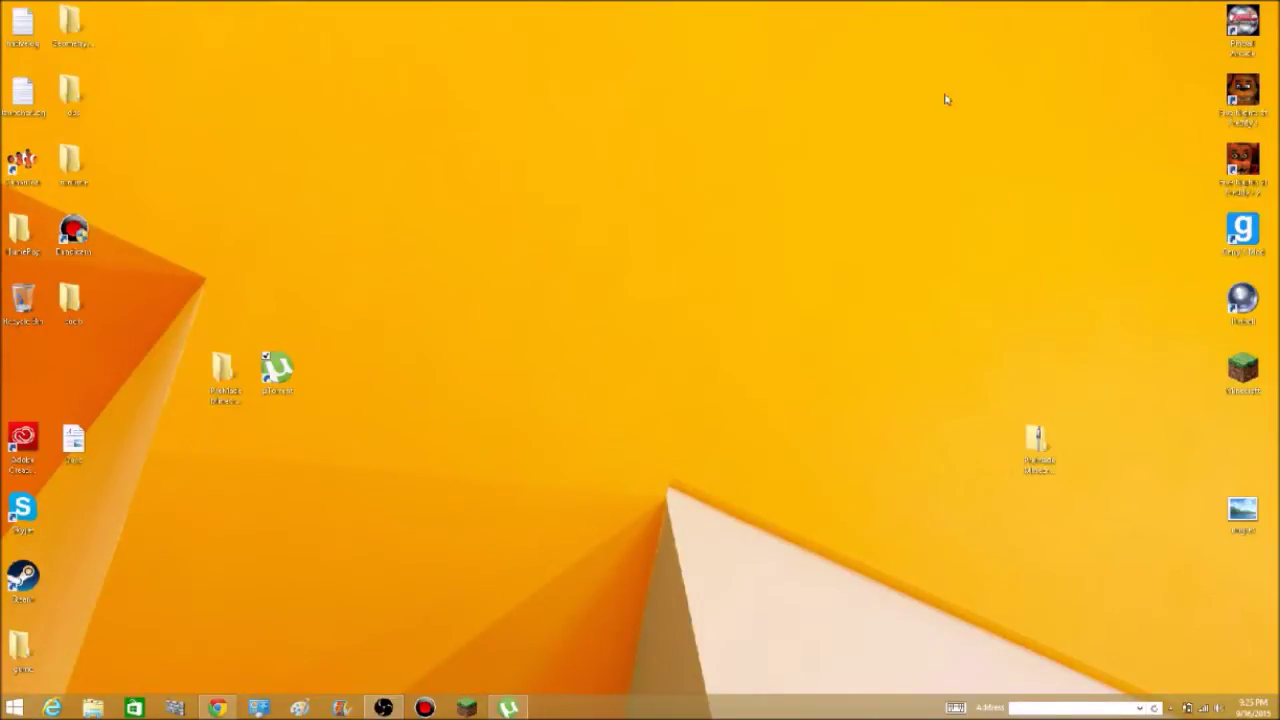
- Review the uTorrent versions comparison in Chrome, then show the MediaFire server download page
left_click(224, 708)
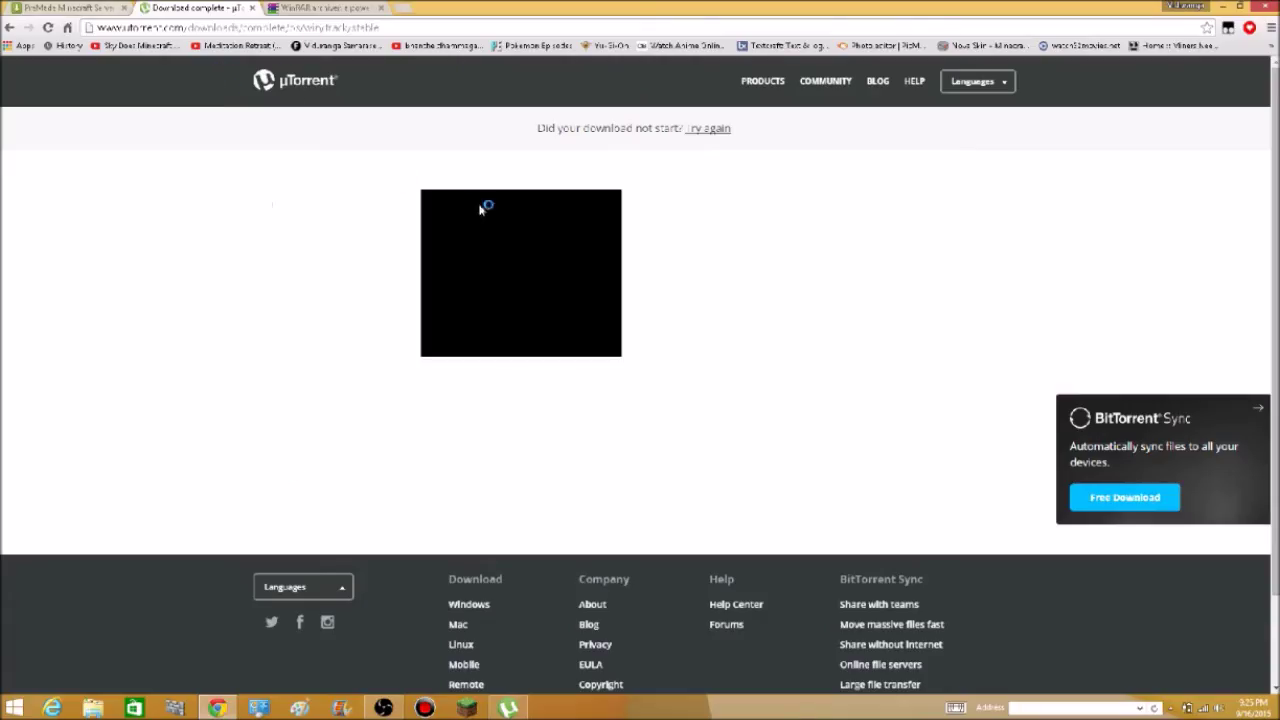
left_click(9, 27)
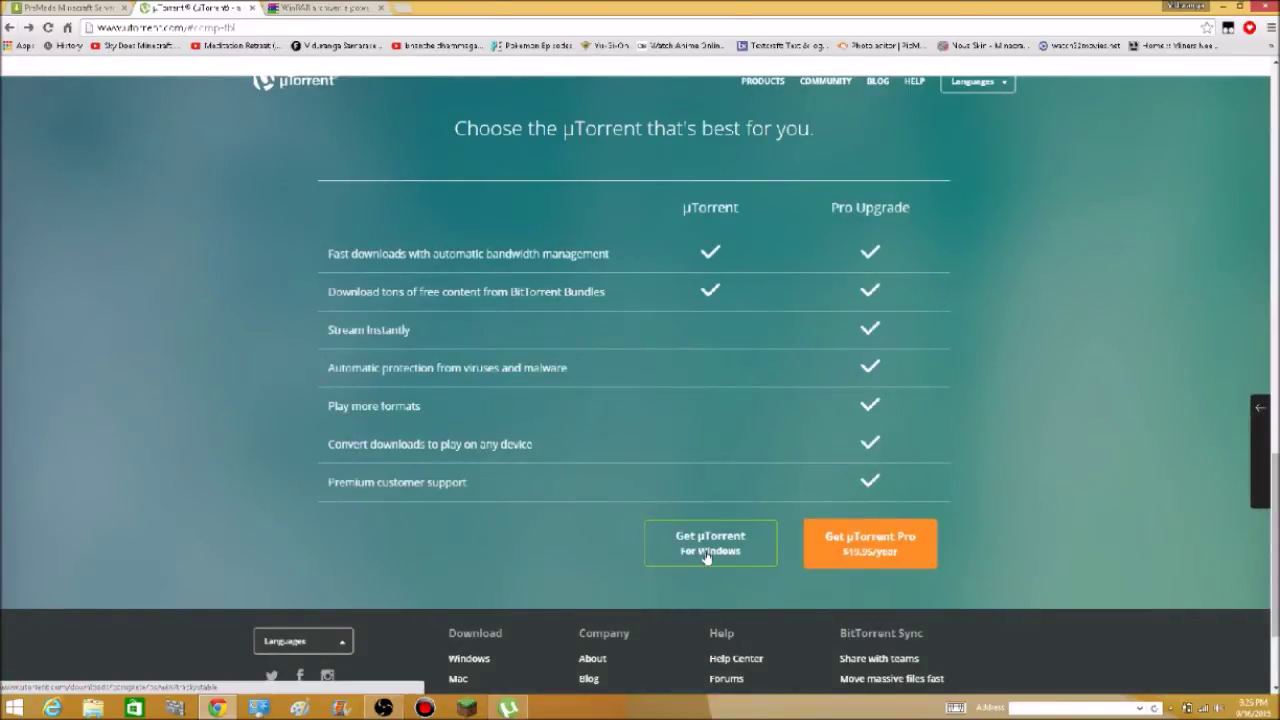
left_click(49, 7)
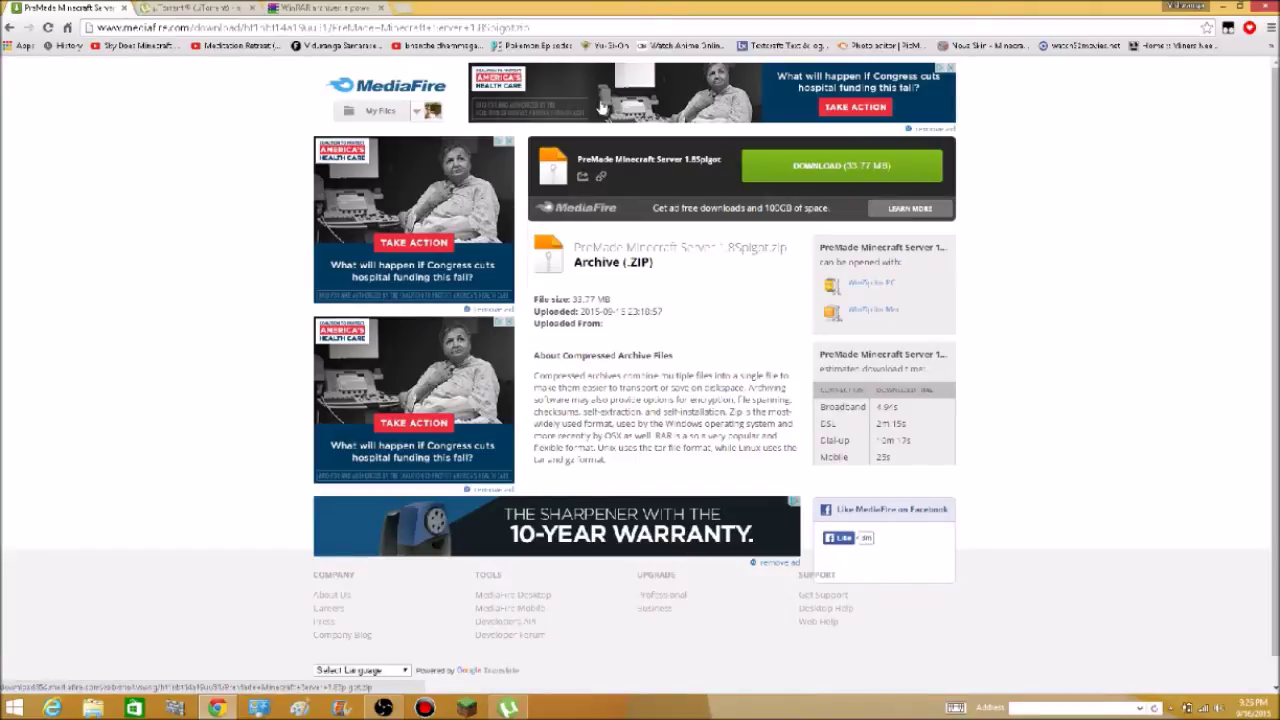
- Scroll through the WinRAR download list on rarlab, then return to the MediaFire tab
left_click(330, 8)
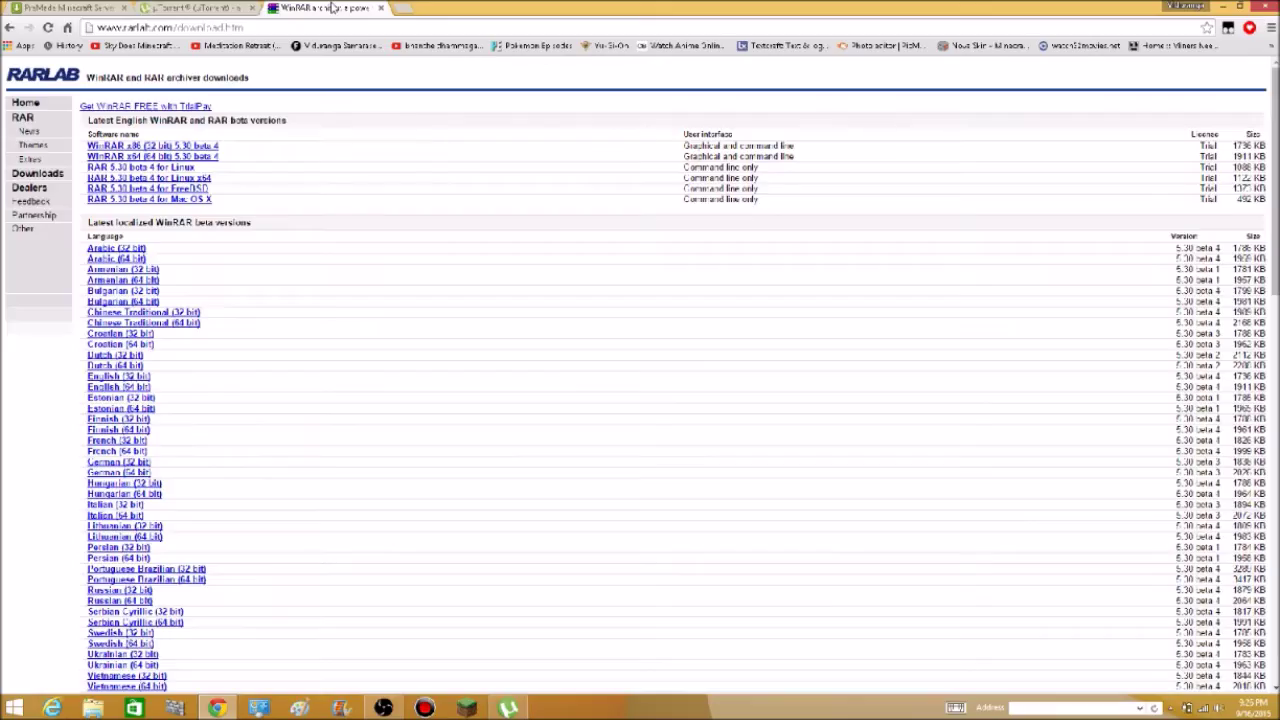
scroll(323, 357, "down", 4)
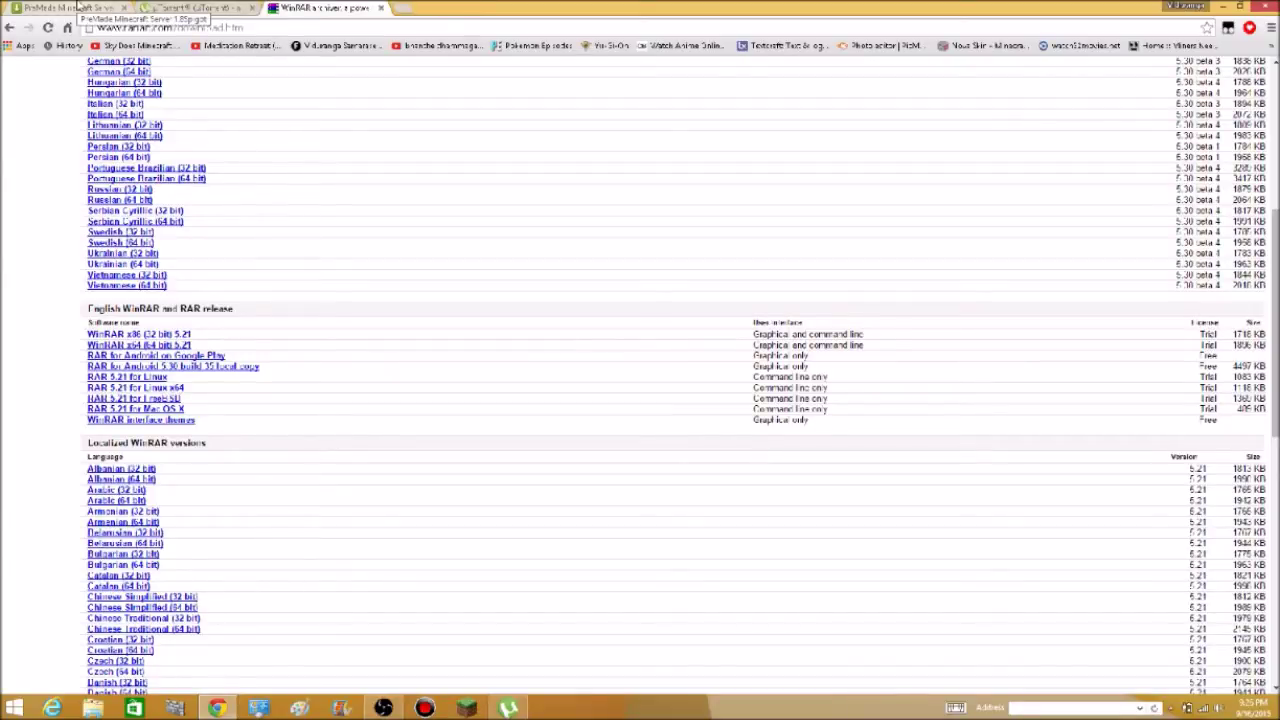
left_click(80, 8)
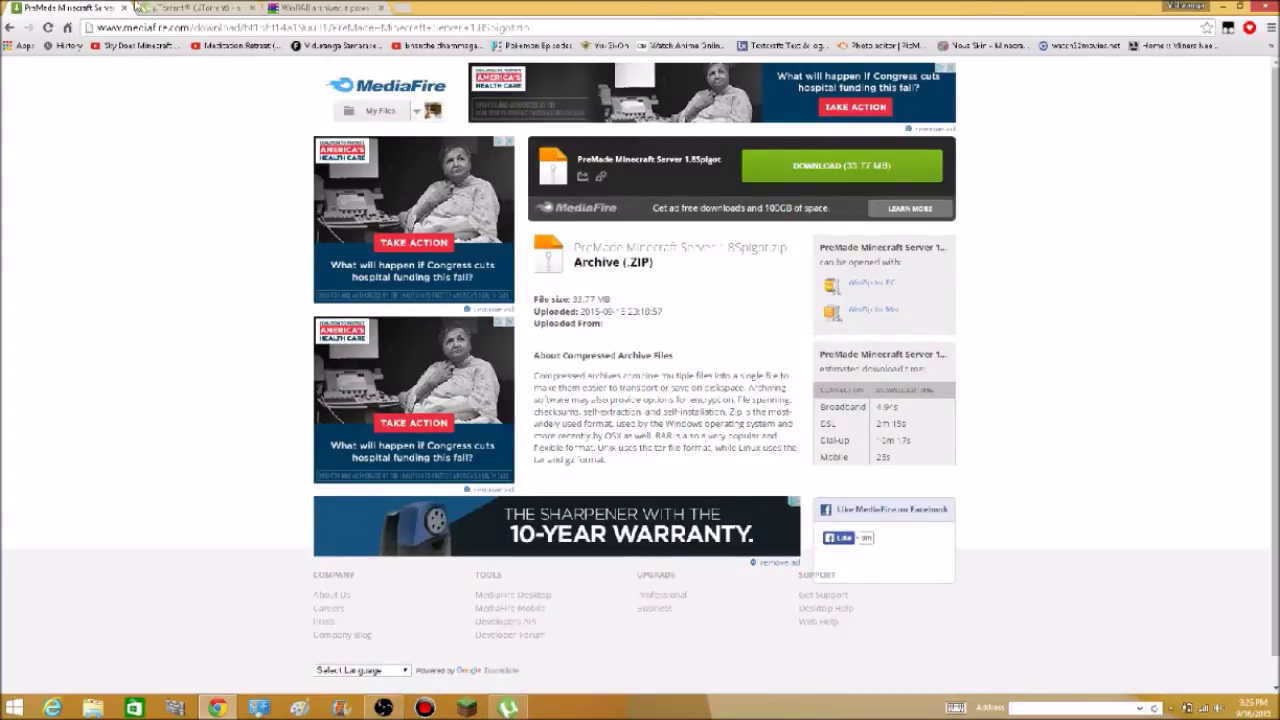
- Minimize Chrome and bring up uTorrent maximized to fill the screen
left_click(1224, 6)
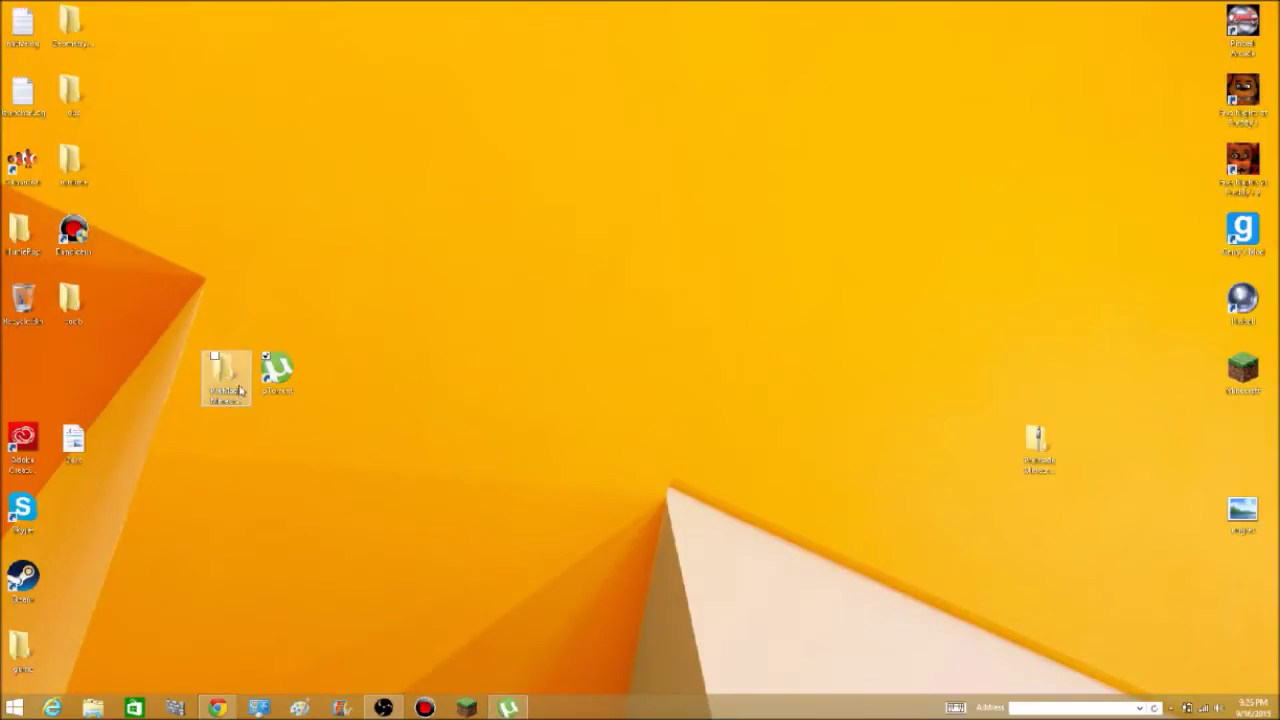
left_click(512, 706)
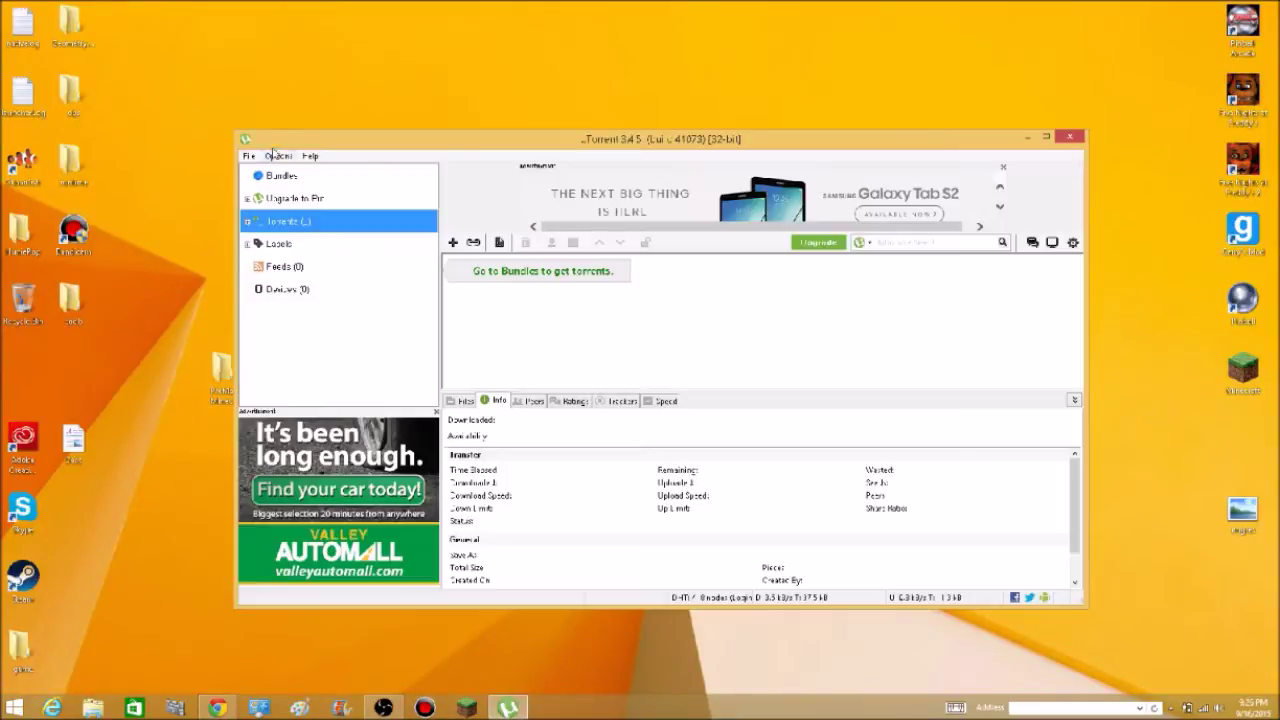
left_click(1048, 137)
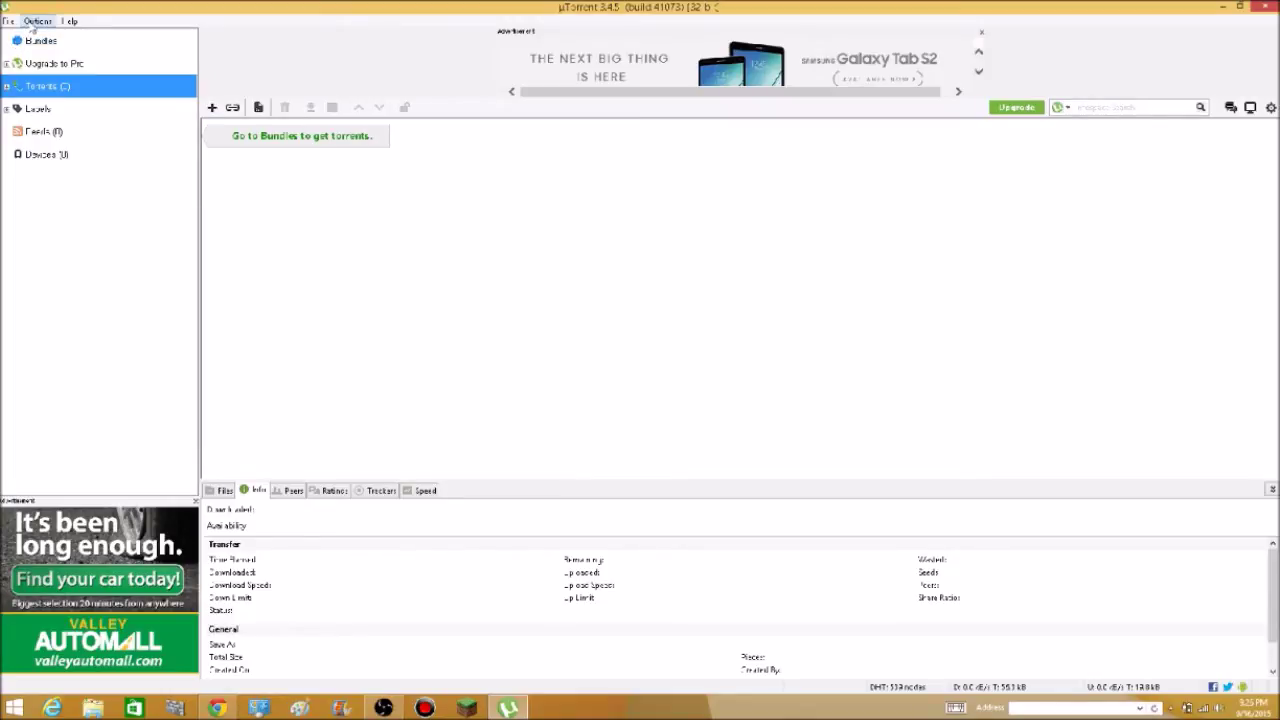
left_click(36, 21)
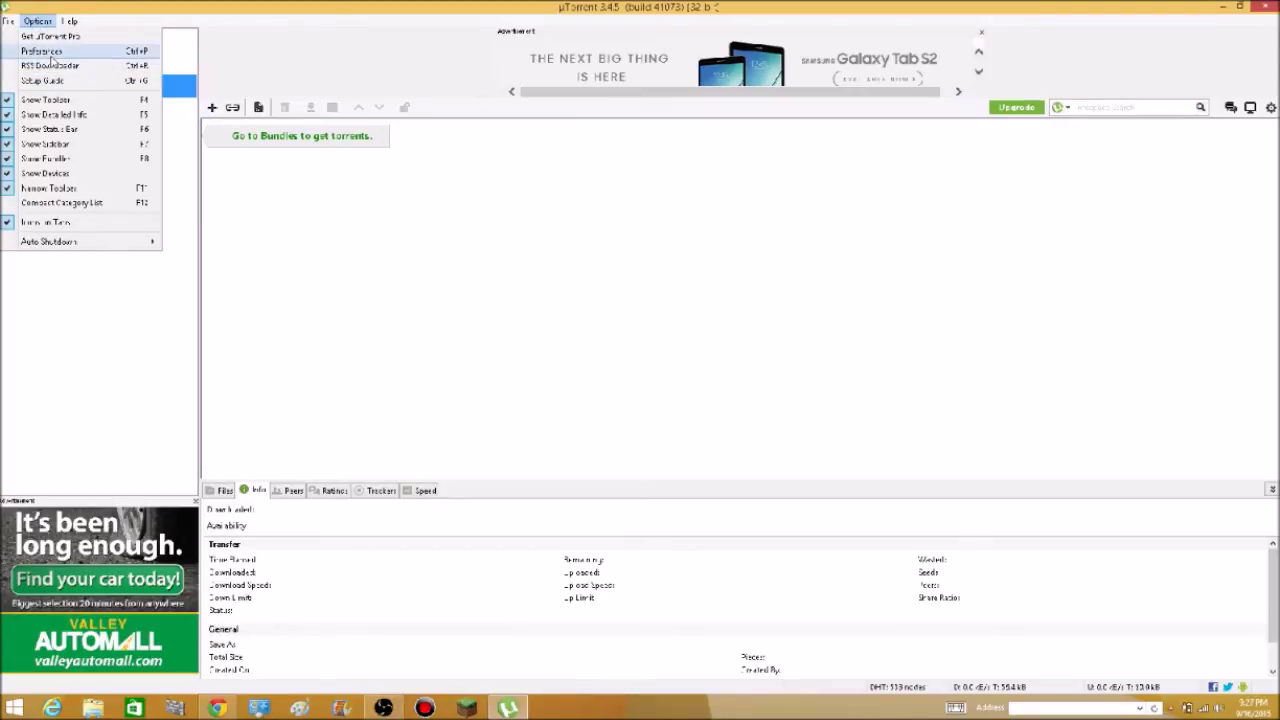
left_click(50, 54)
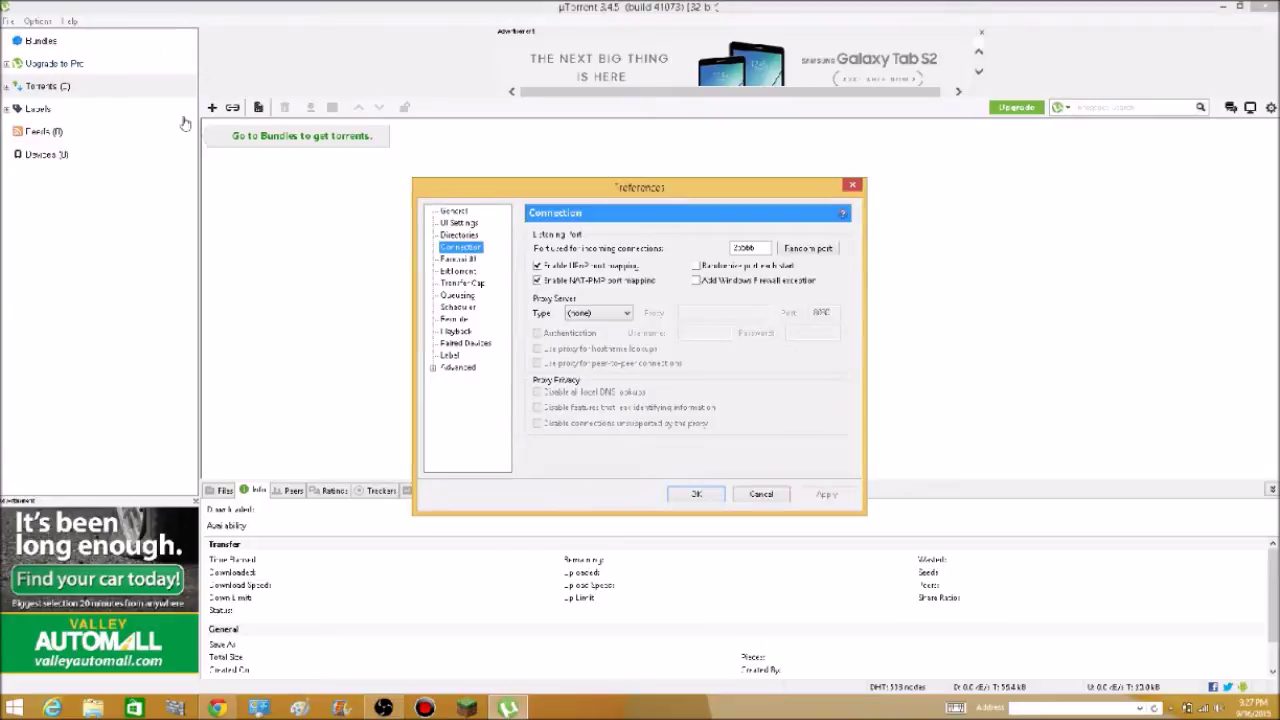
left_click(610, 197)
left_click_drag(610, 197, 600, 190)
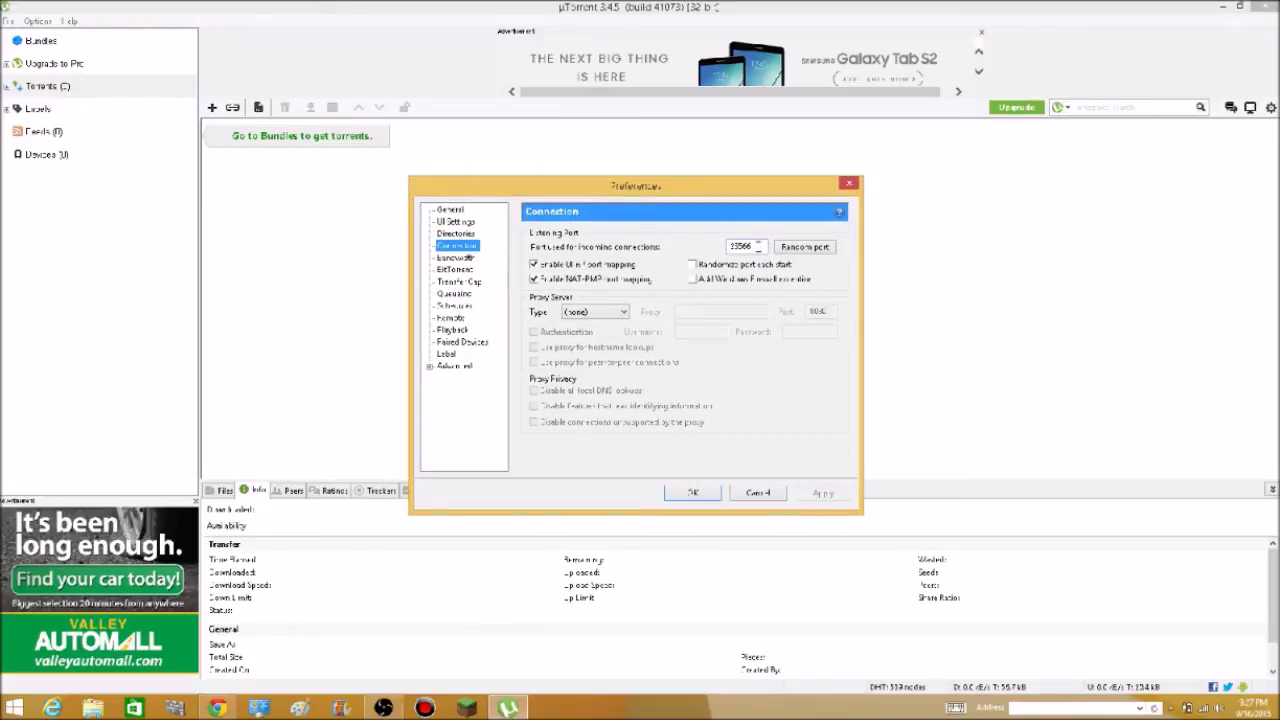
left_click_drag(758, 246, 727, 248)
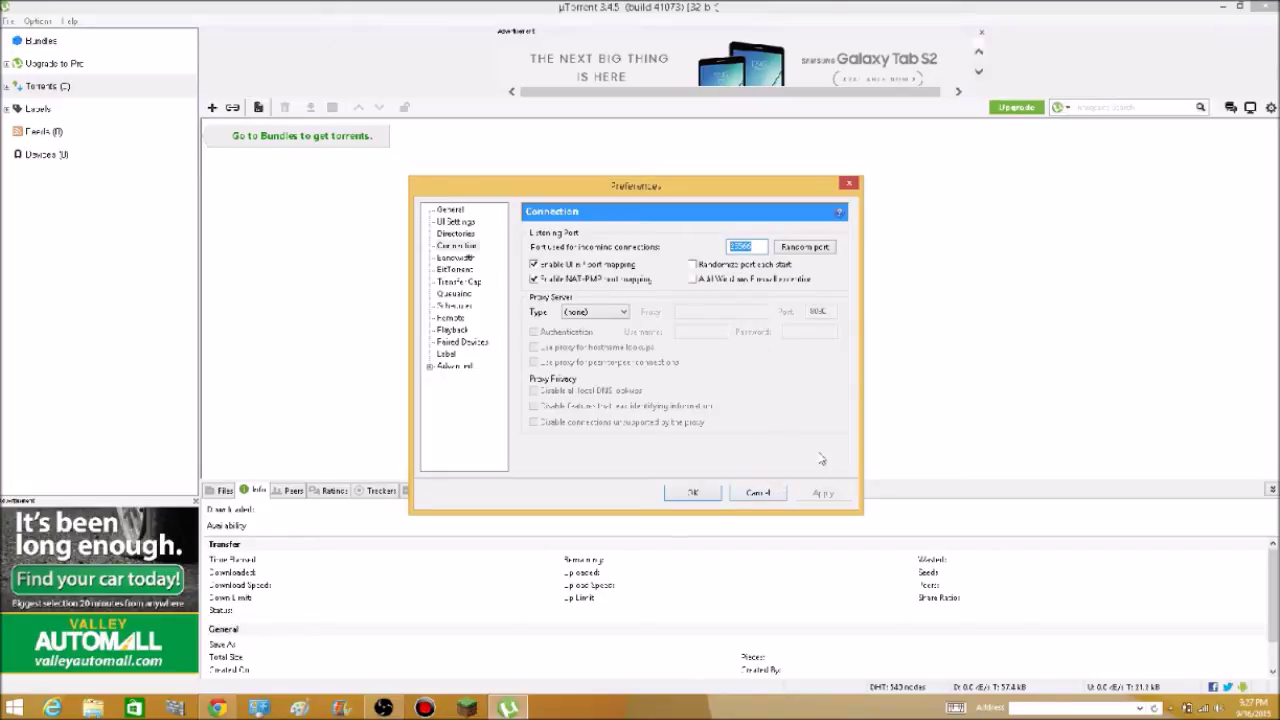
left_click(707, 497)
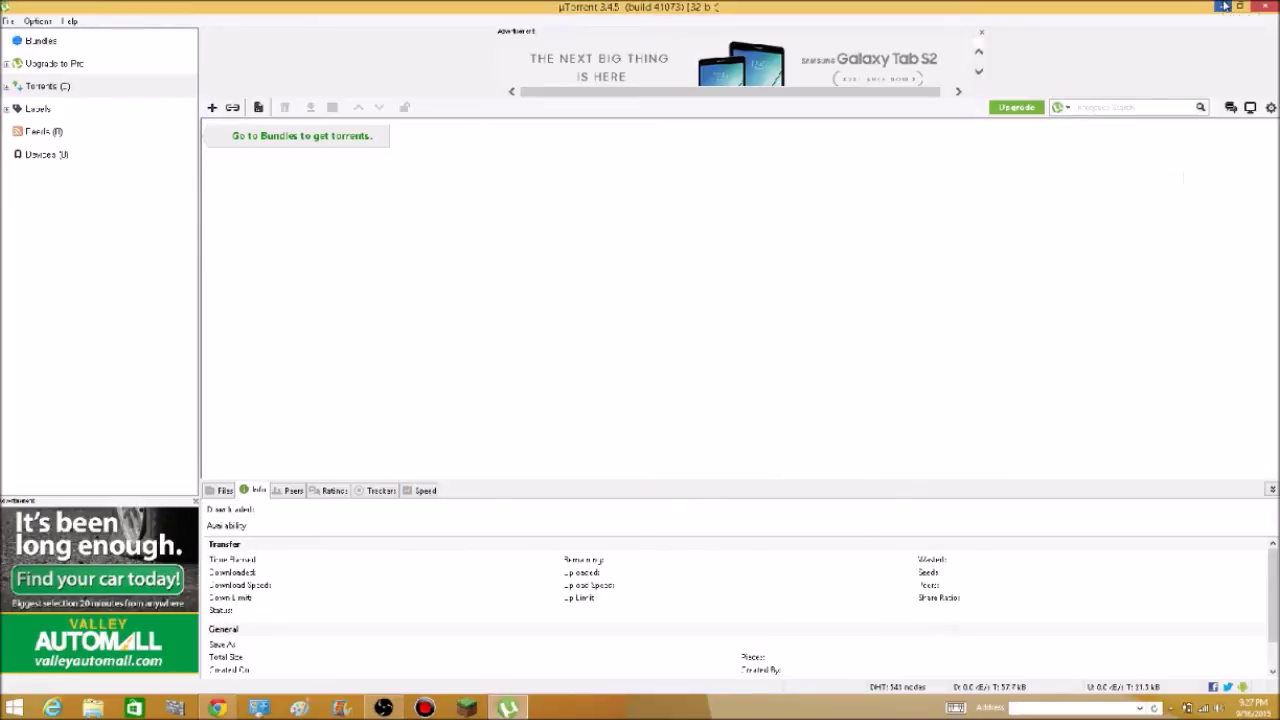
left_click(1223, 7)
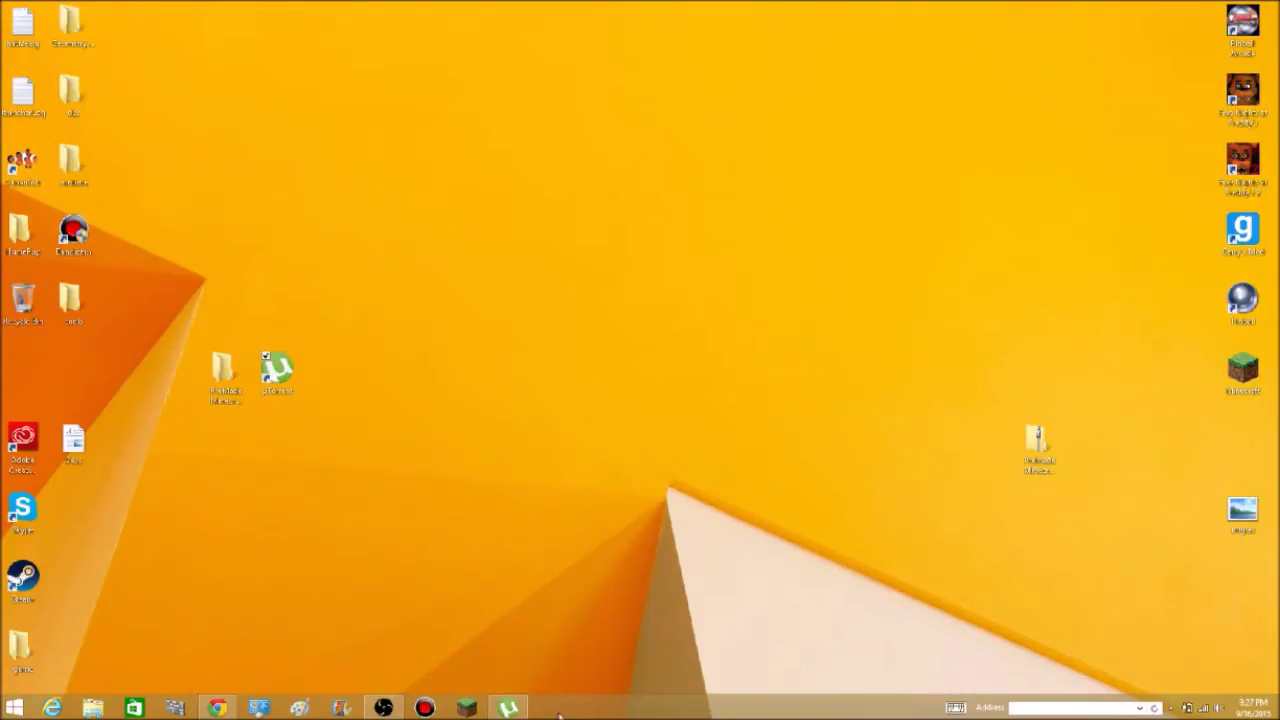
- Open the PreMade Minecraft Server 1.8Spigot desktop folder and open server.properties in Notepad
left_click(509, 708)
left_click(230, 392)
double_click(230, 392)
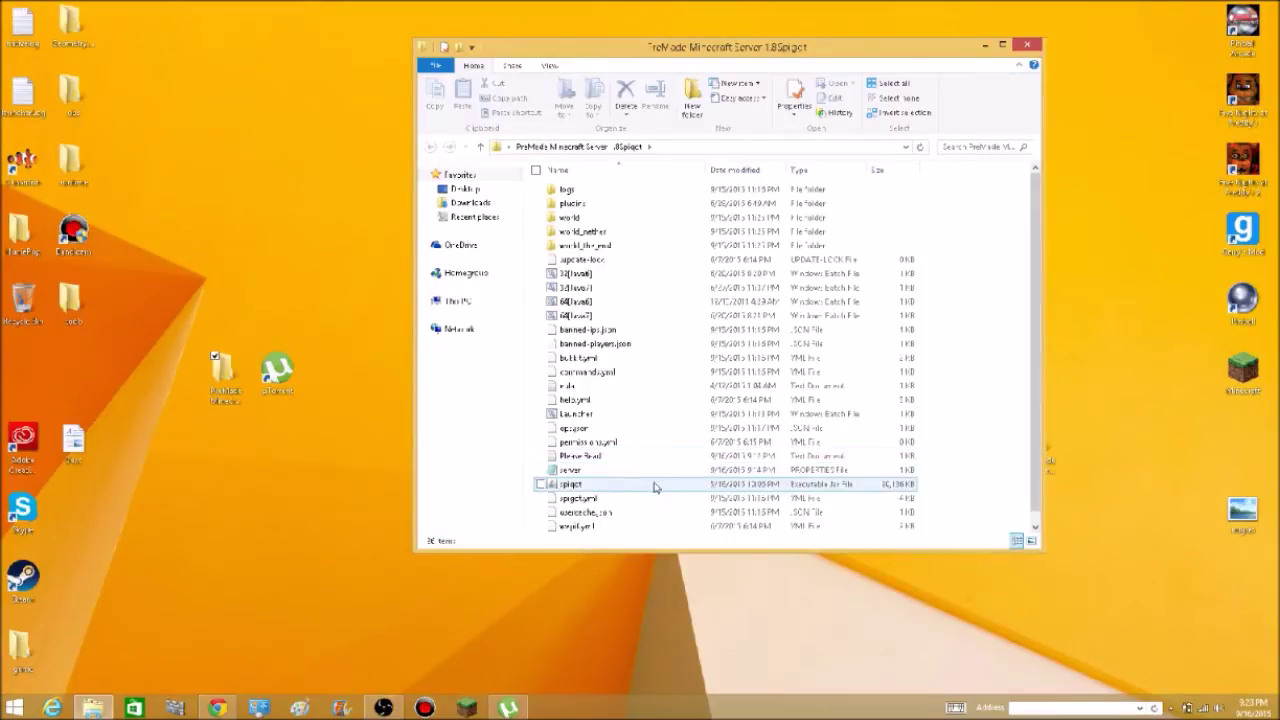
left_click(660, 479)
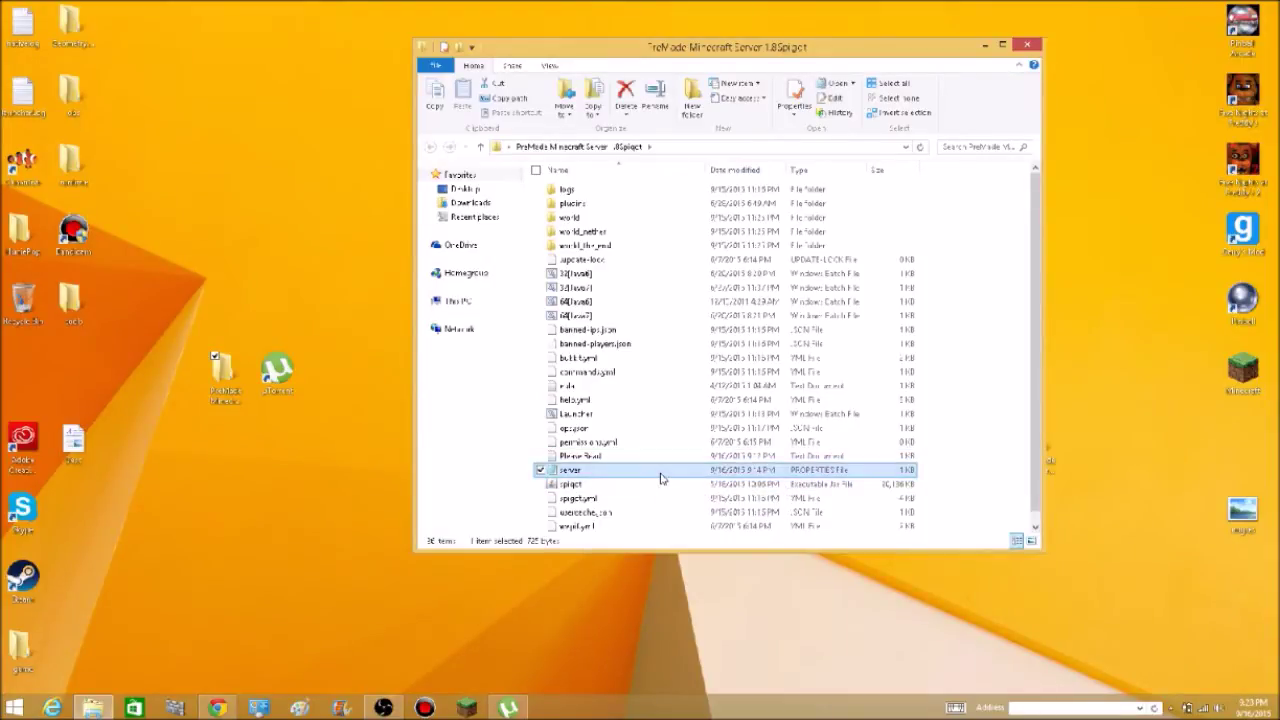
scroll(660, 479, "down", 1)
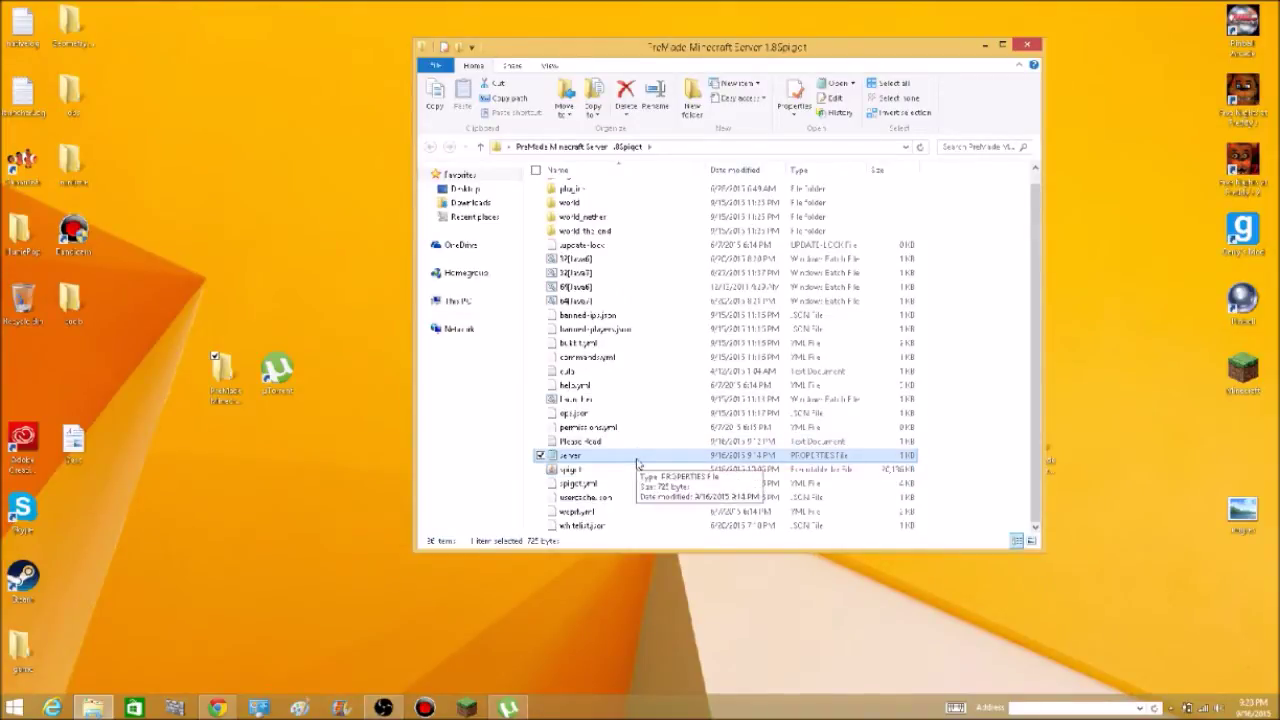
double_click(637, 457)
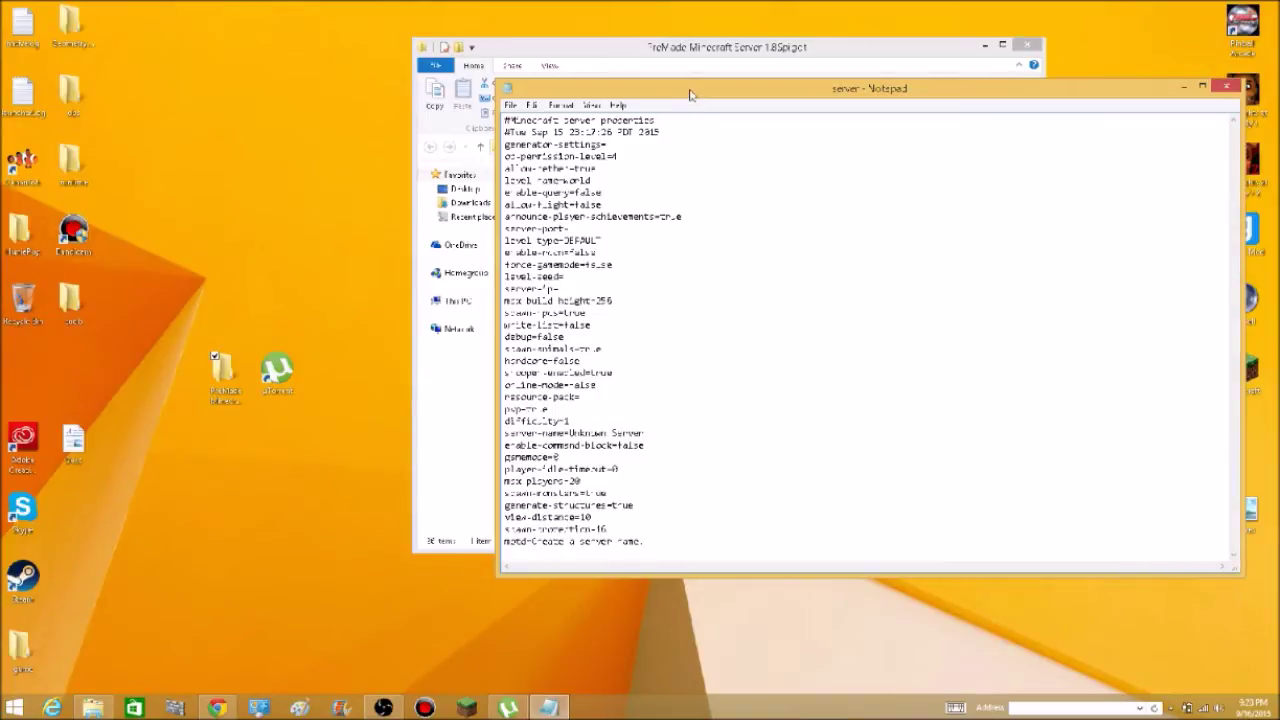
- Move Notepad aside and enter 25565 as the server-port value
left_click_drag(689, 95, 607, 94)
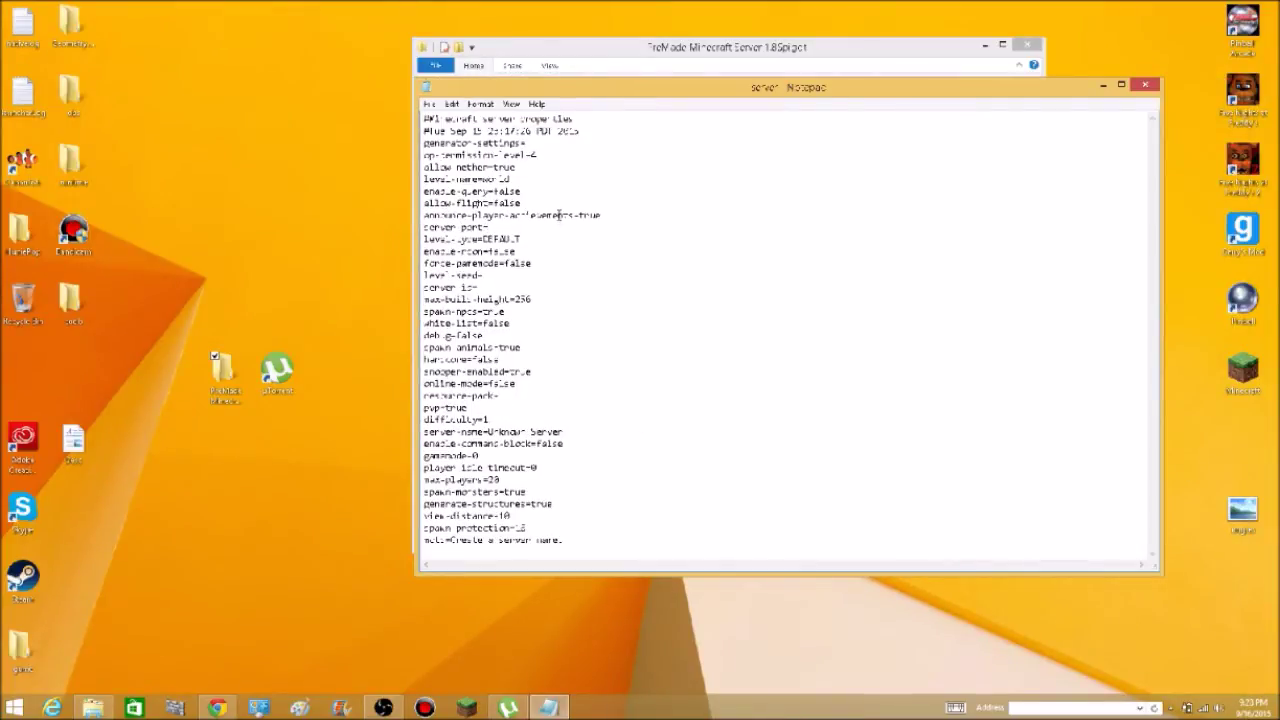
type("2")
type("5565")
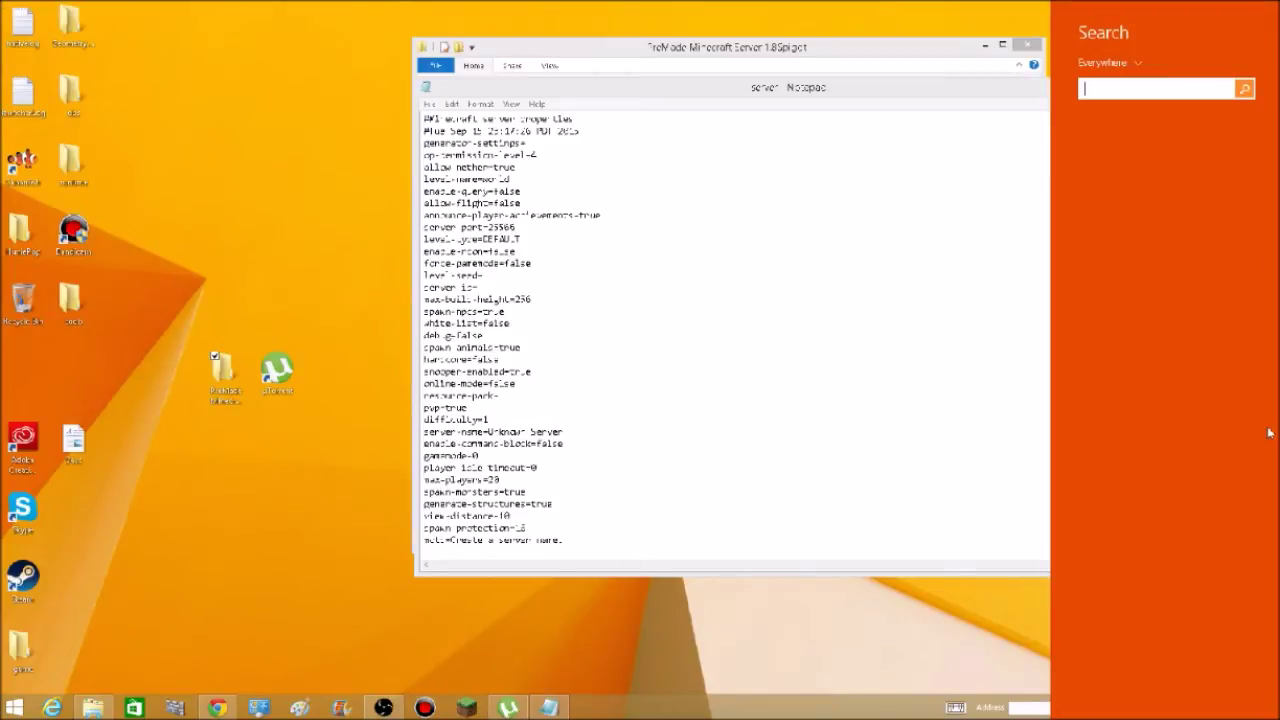
- Search for Command Prompt and run ipconfig to find the local IPv4 address
type("co")
type("mma")
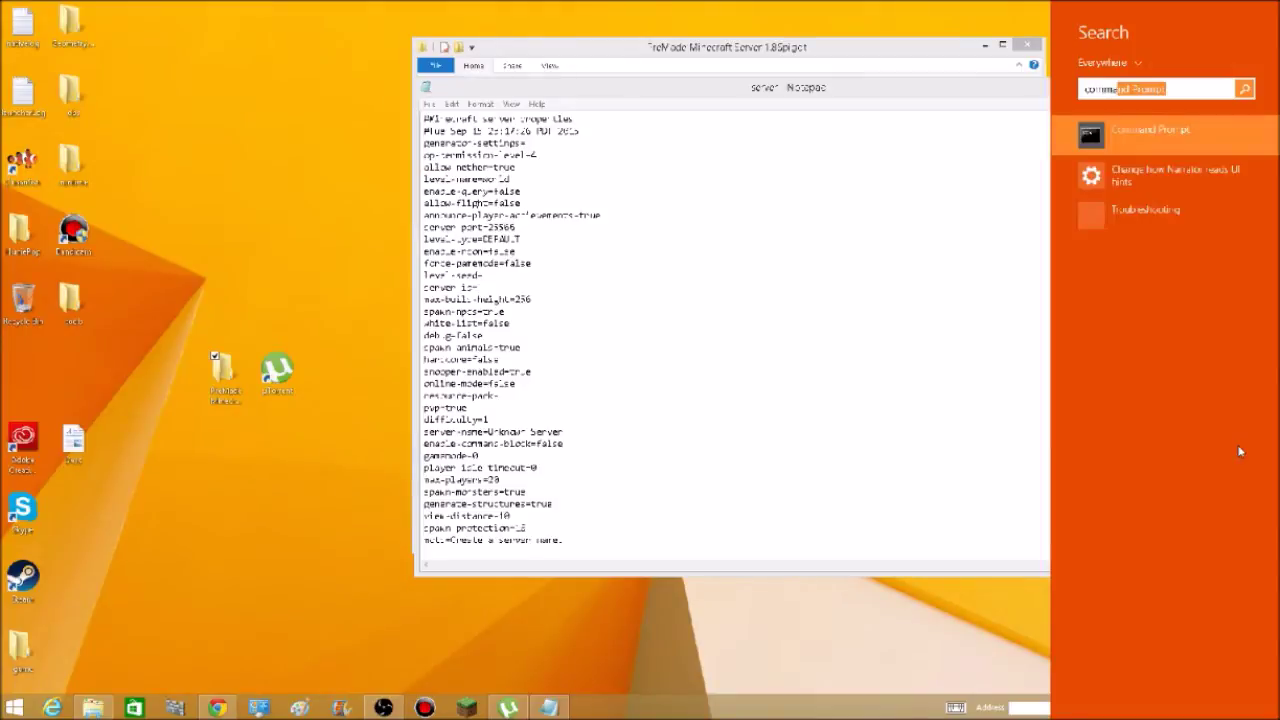
left_click(1160, 146)
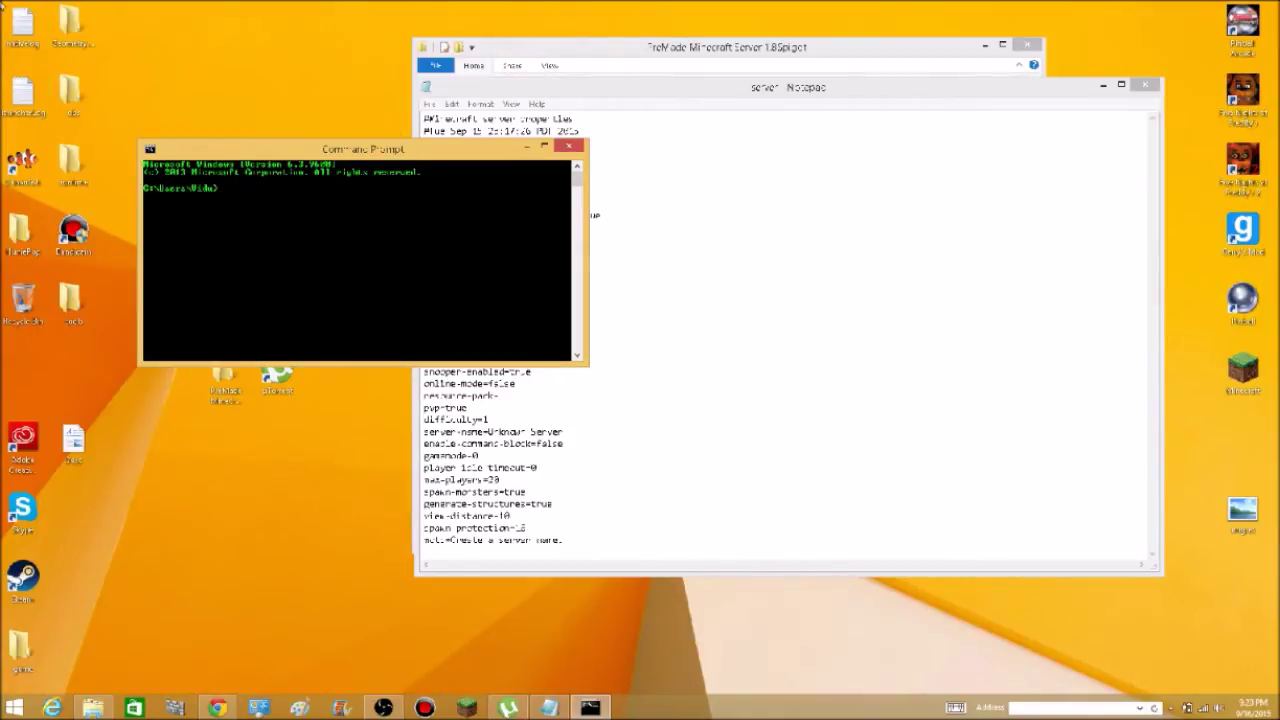
type("ipconfig")
key("Return")
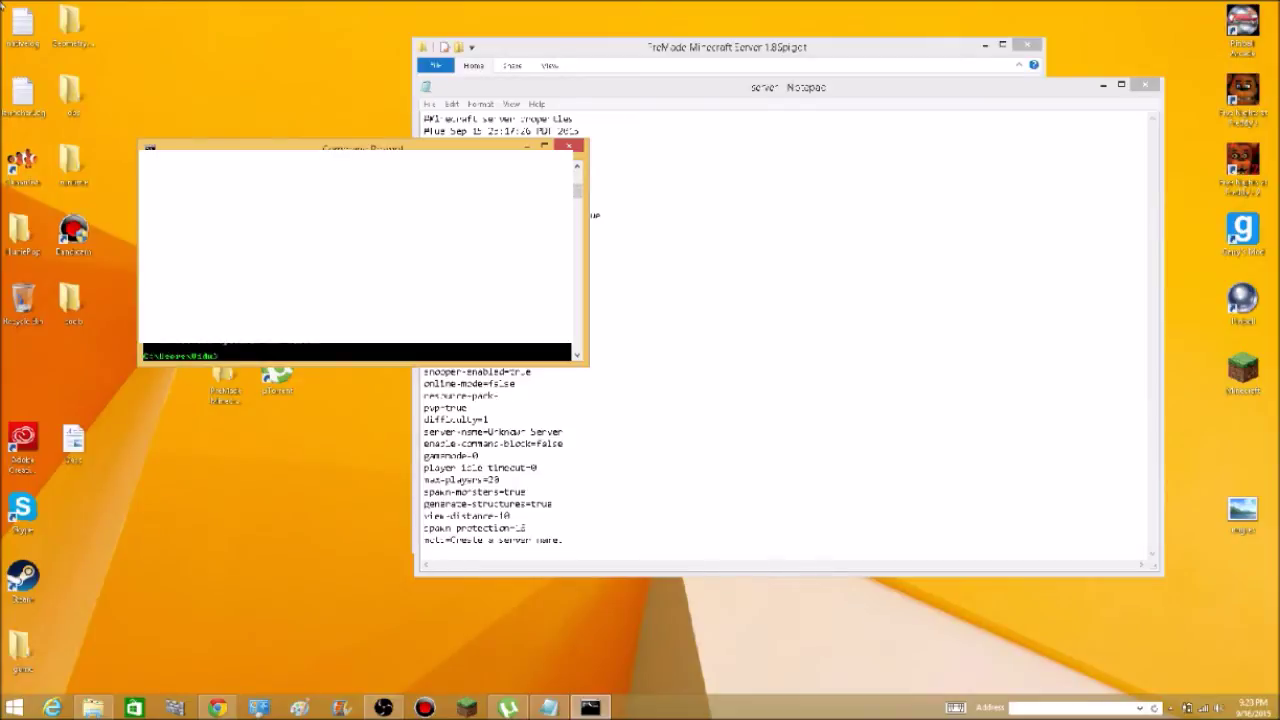
scroll(360, 250, "up", 1)
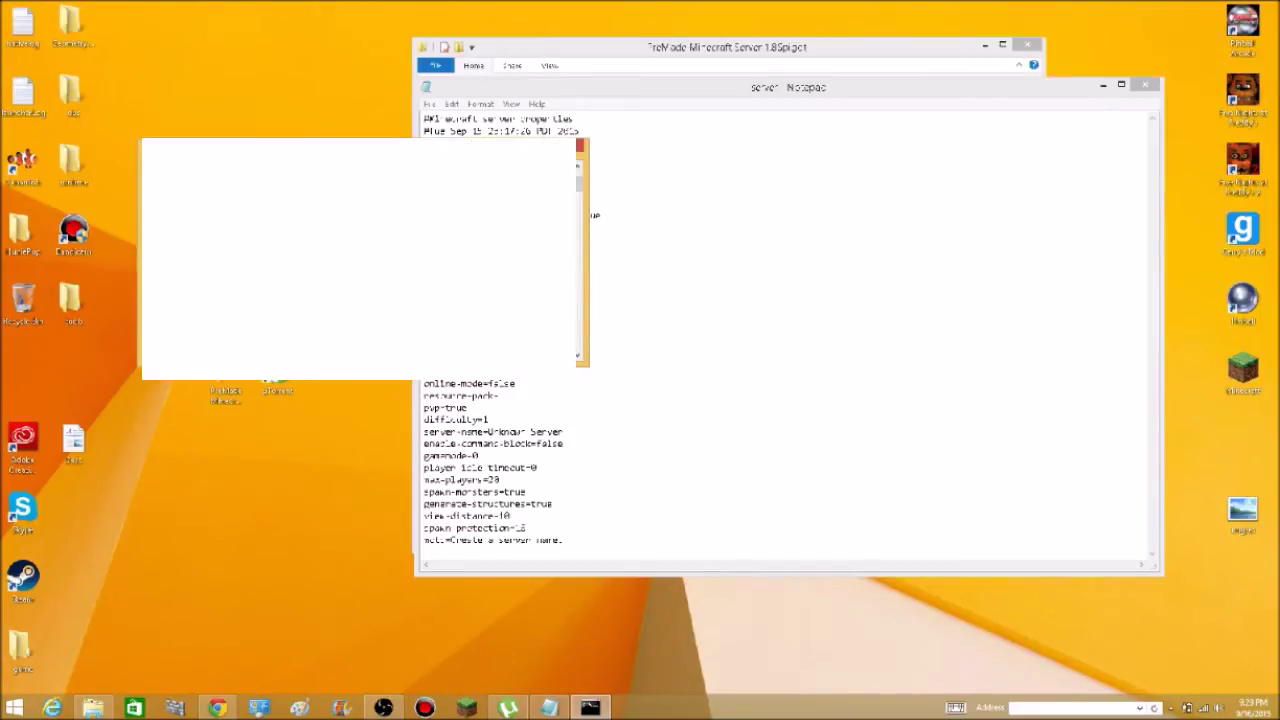
left_click(710, 199)
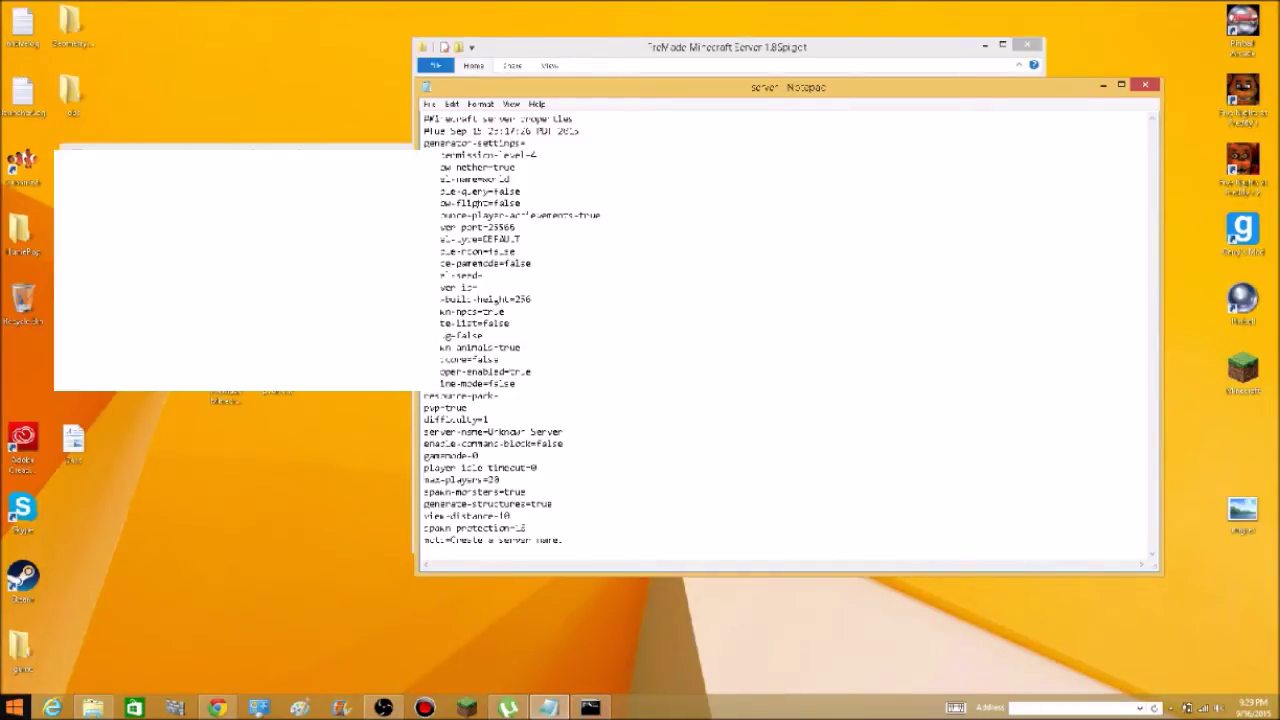
- Type the computer's local IPv4 address after server-ip=, correcting a mistyped digit
type("1")
type("92.1")
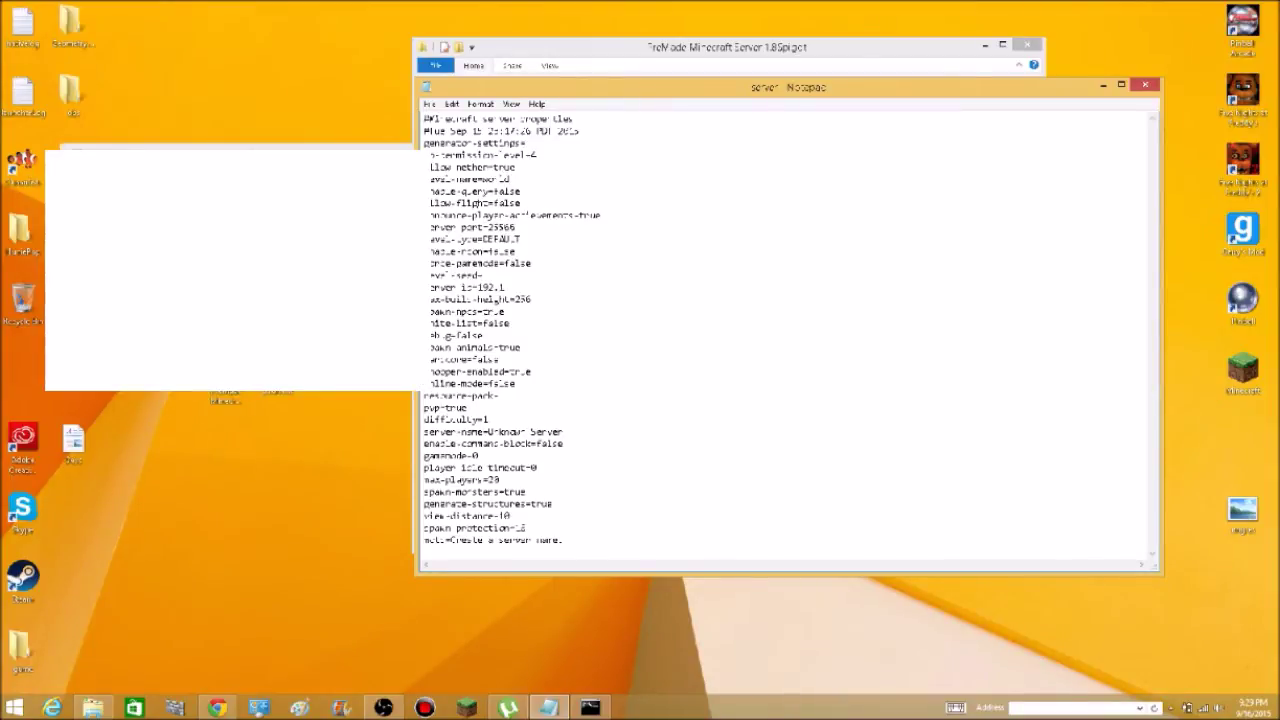
type("58.")
type("8")
key("BackSpace")
key("BackSpace")
key("BackSpace")
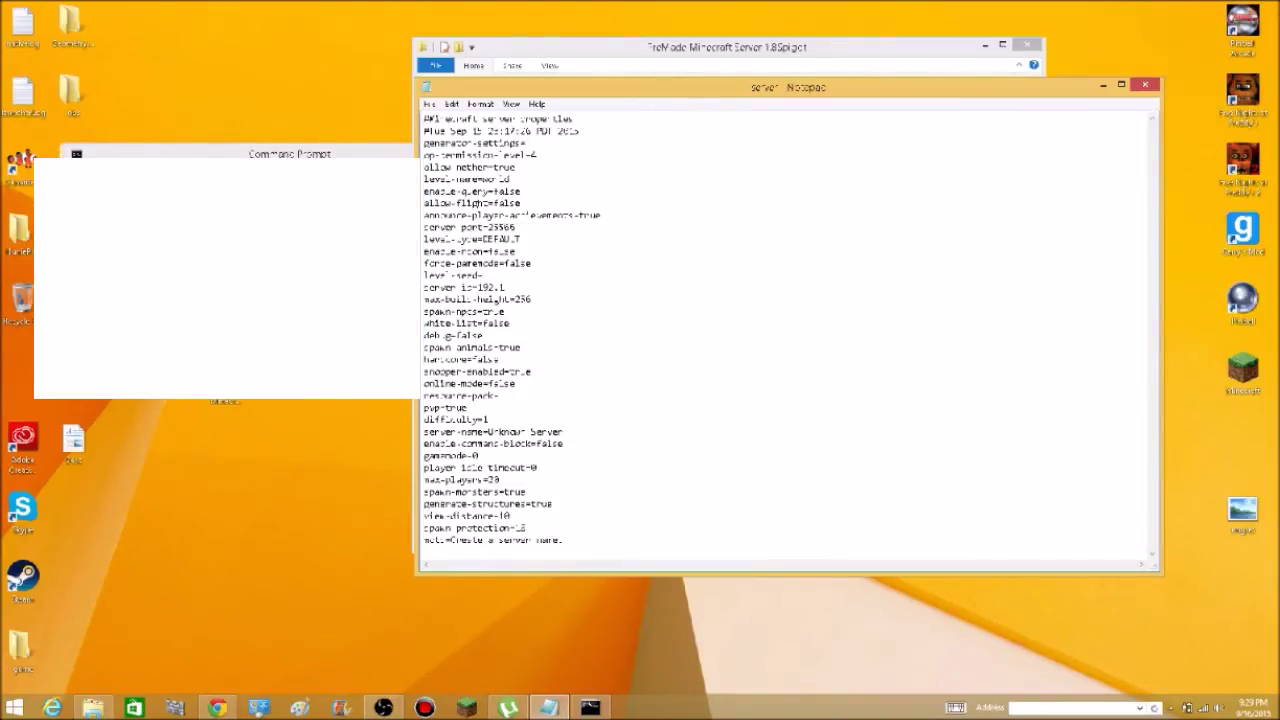
type("68.")
type("0")
type(".18")
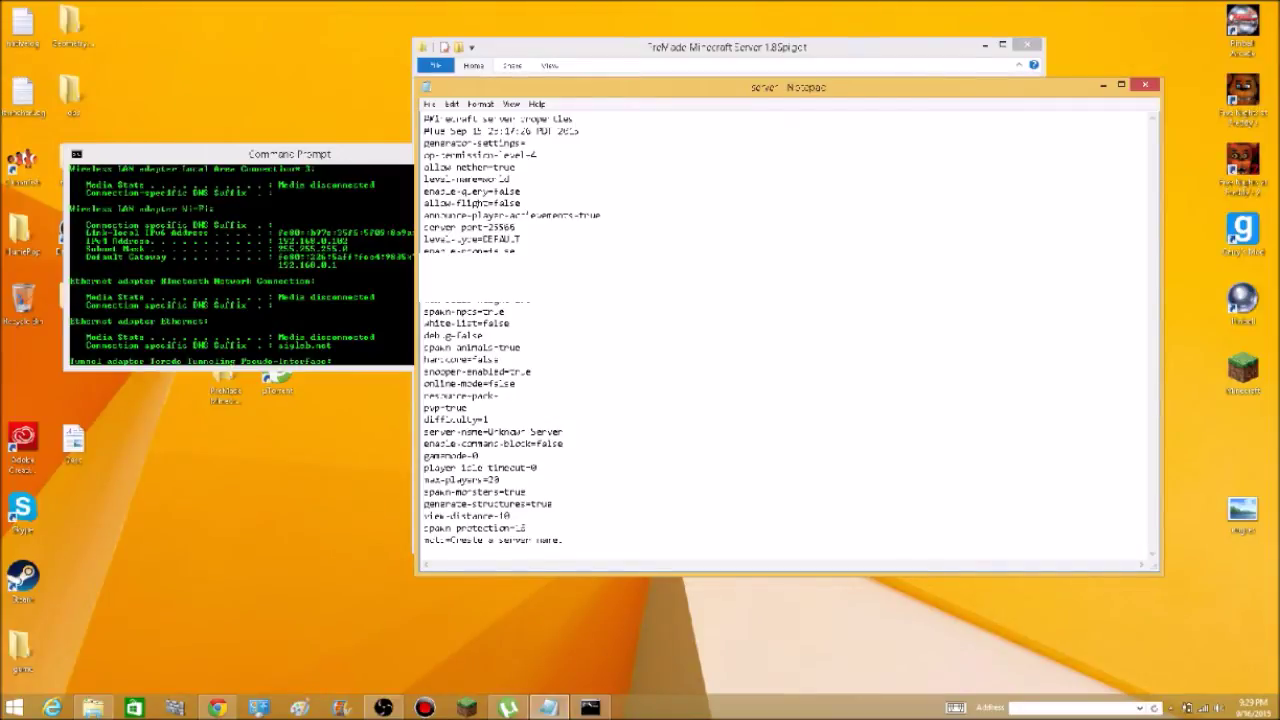
- Save server.properties while closing Notepad, close Command Prompt, and open the Minecraft launcher
left_click(1143, 87)
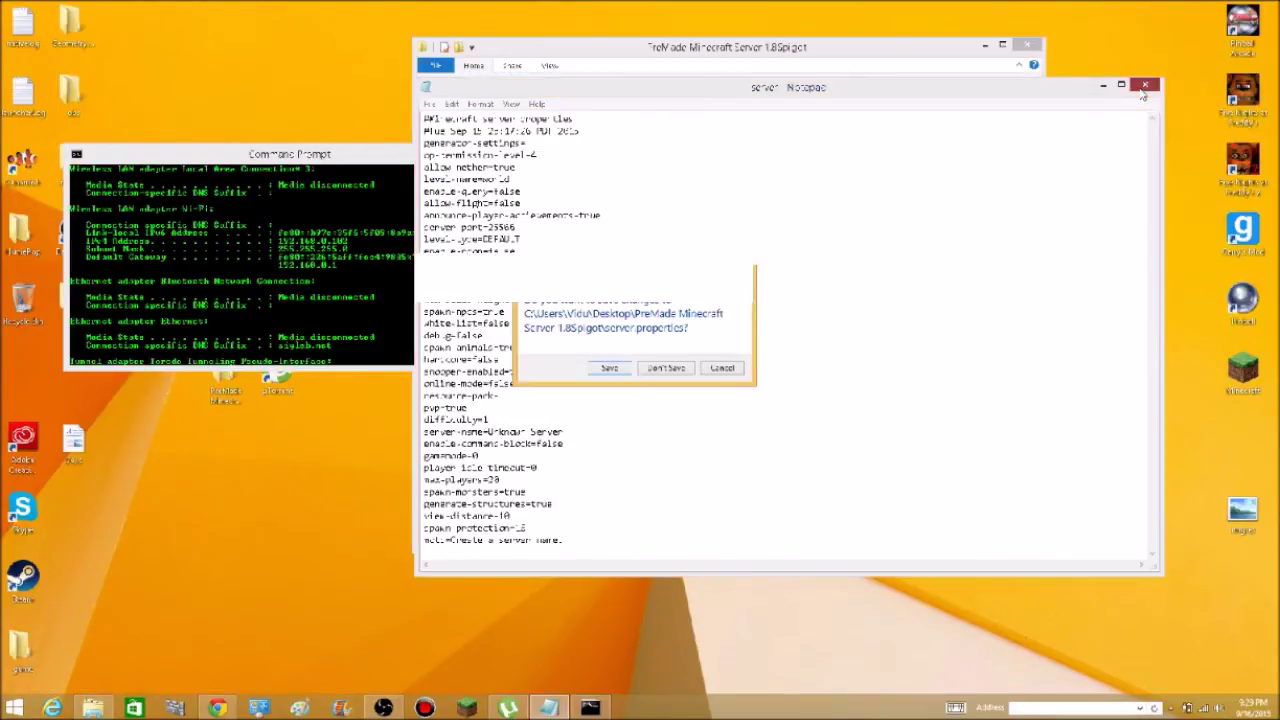
left_click(607, 370)
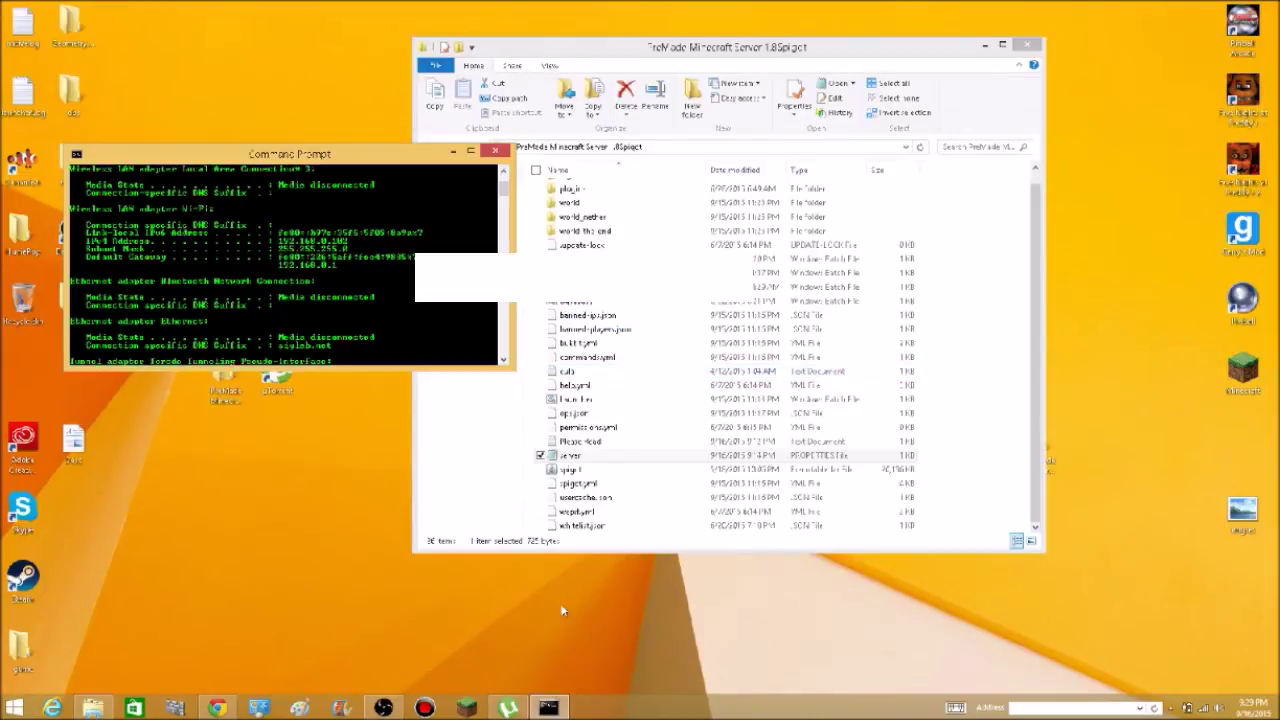
left_click(494, 151)
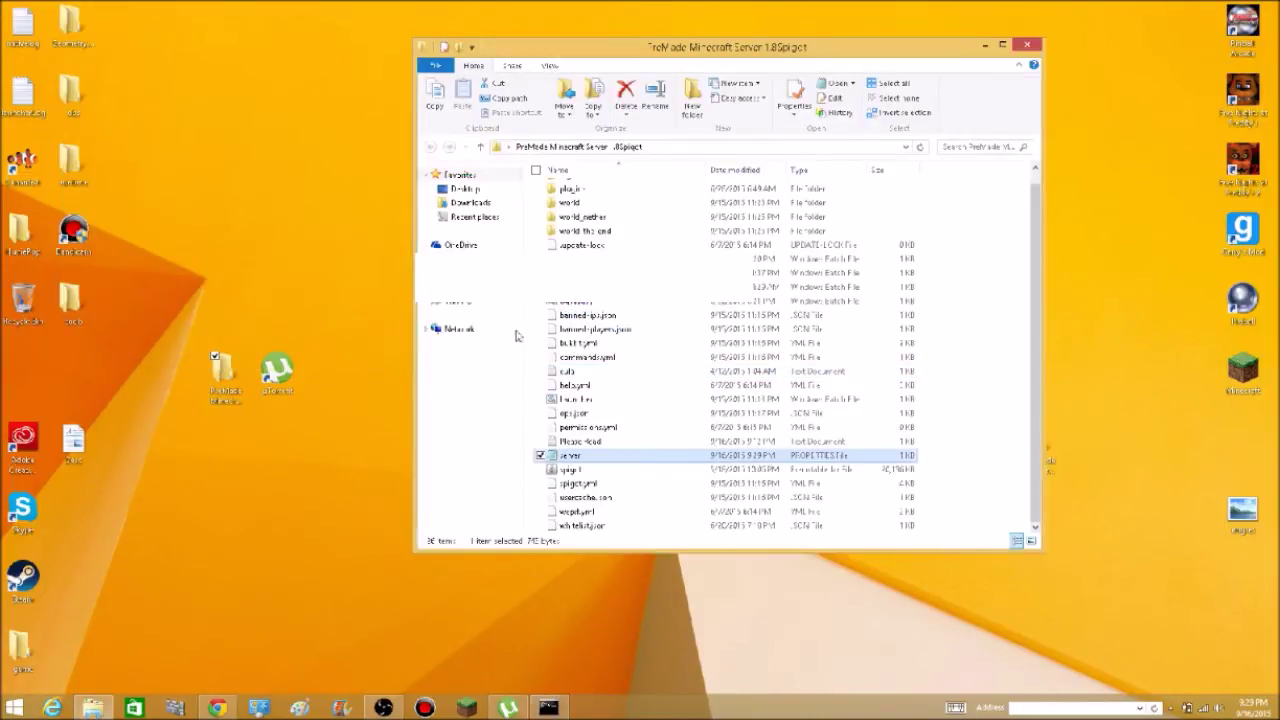
left_click(467, 709)
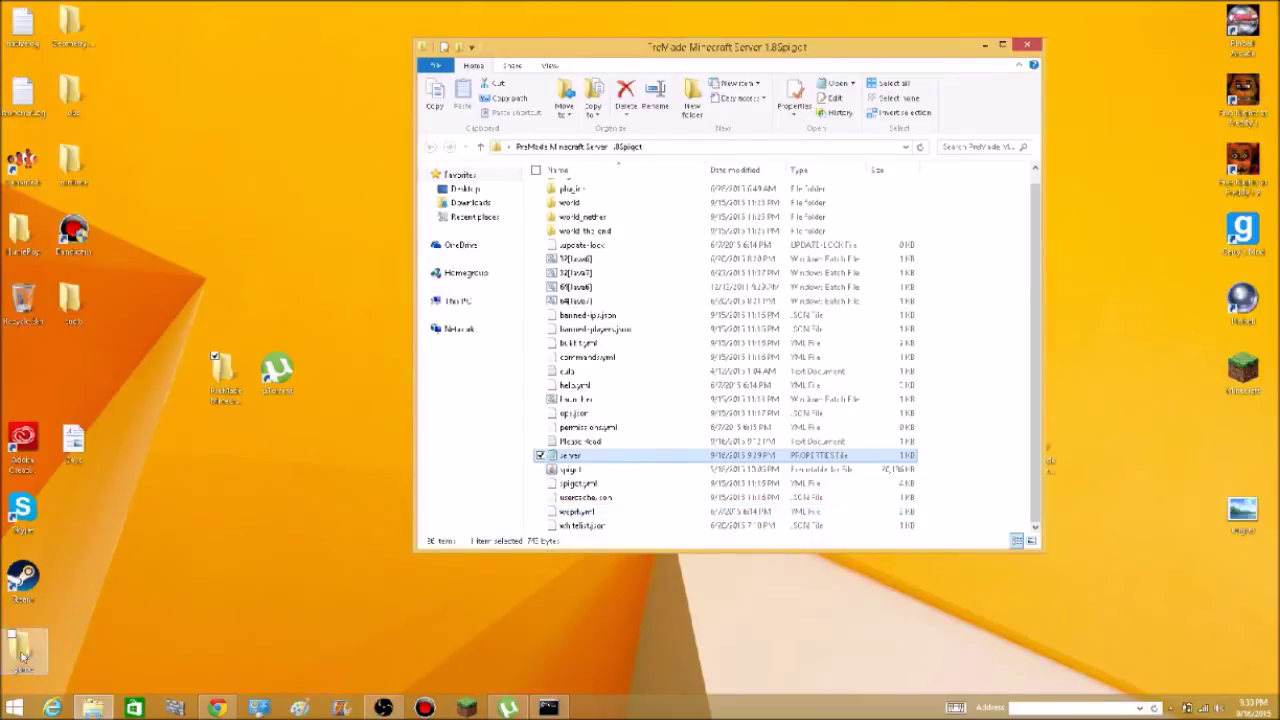
mouse_move(217, 708)
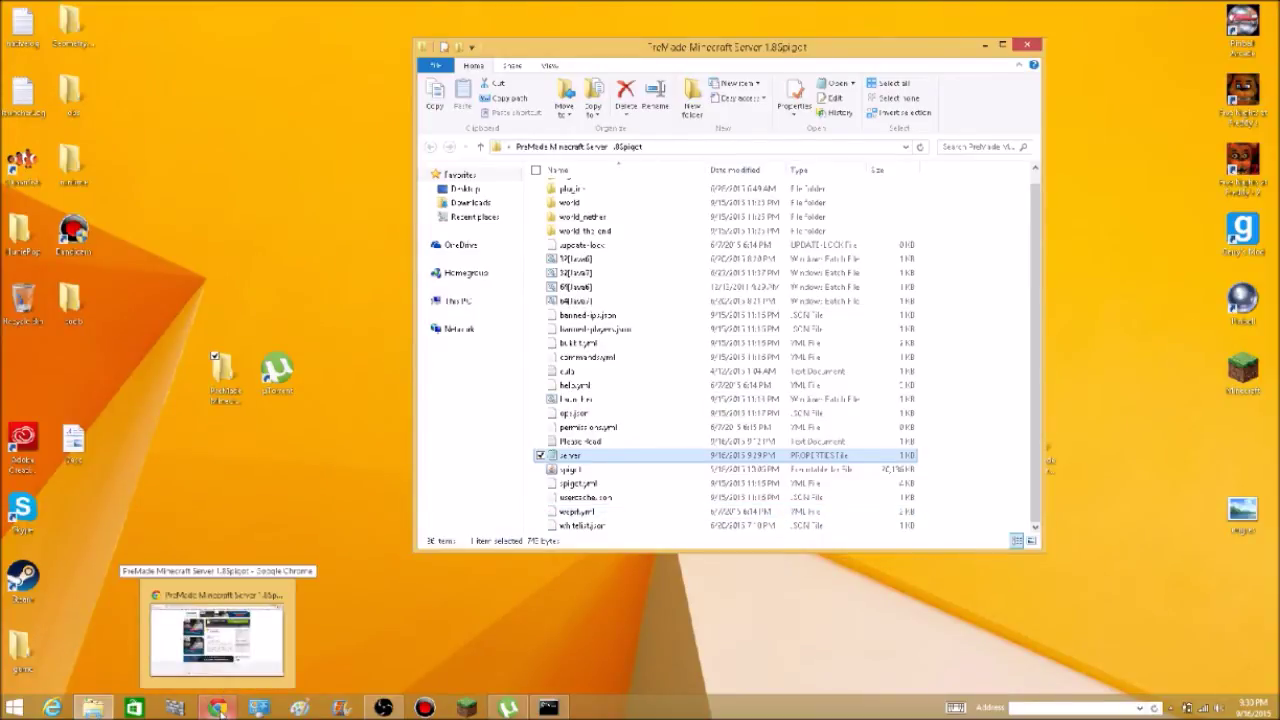
left_click(280, 660)
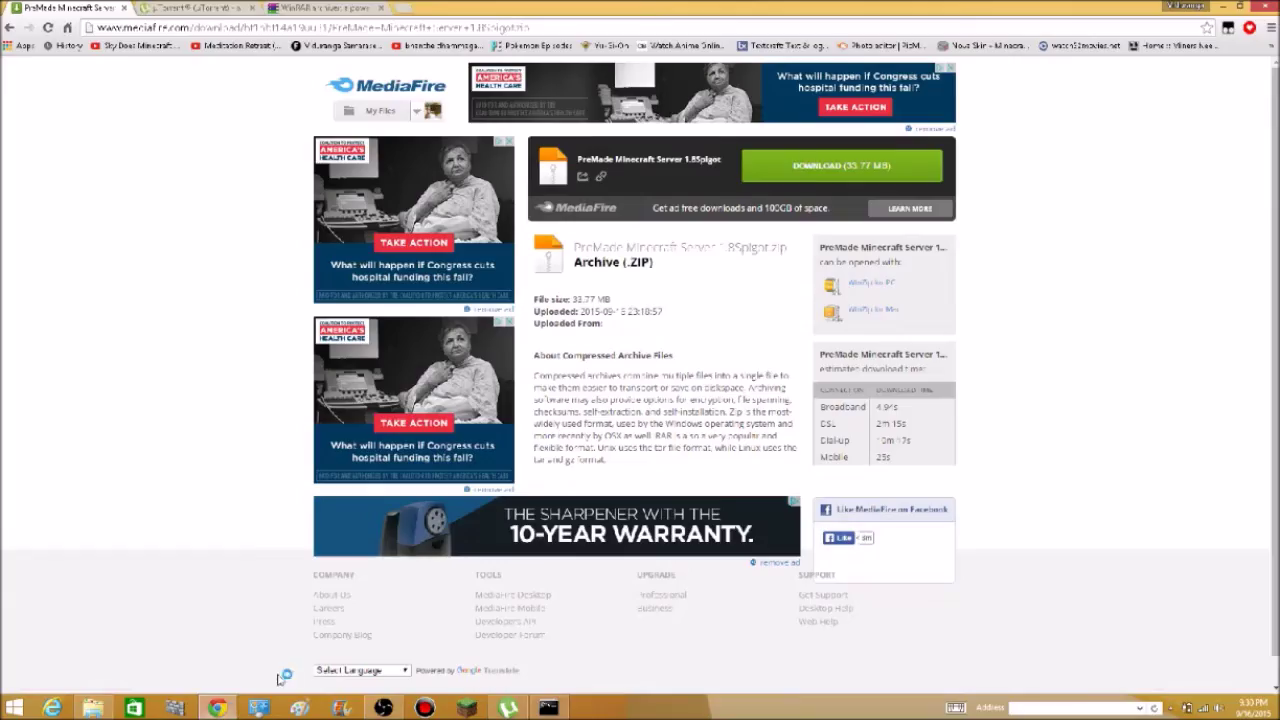
- Open a new Chrome tab and press Play in the Minecraft Launcher
left_click(403, 8)
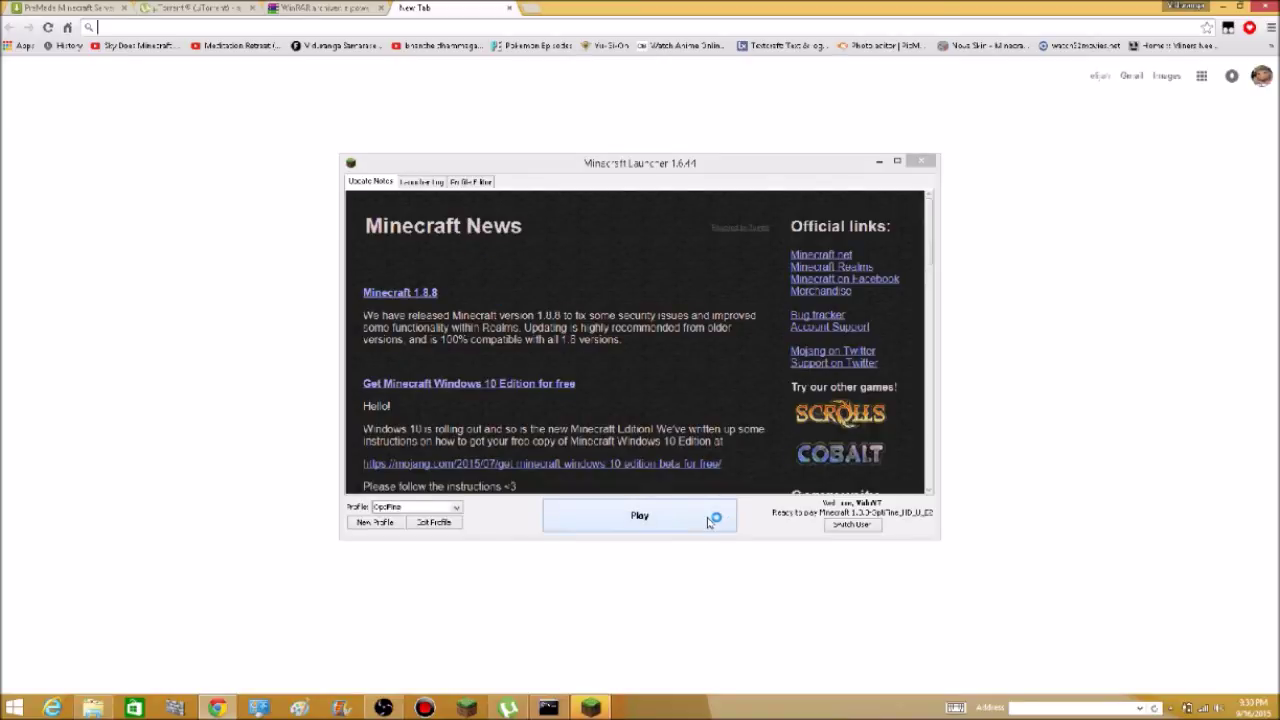
left_click(707, 522)
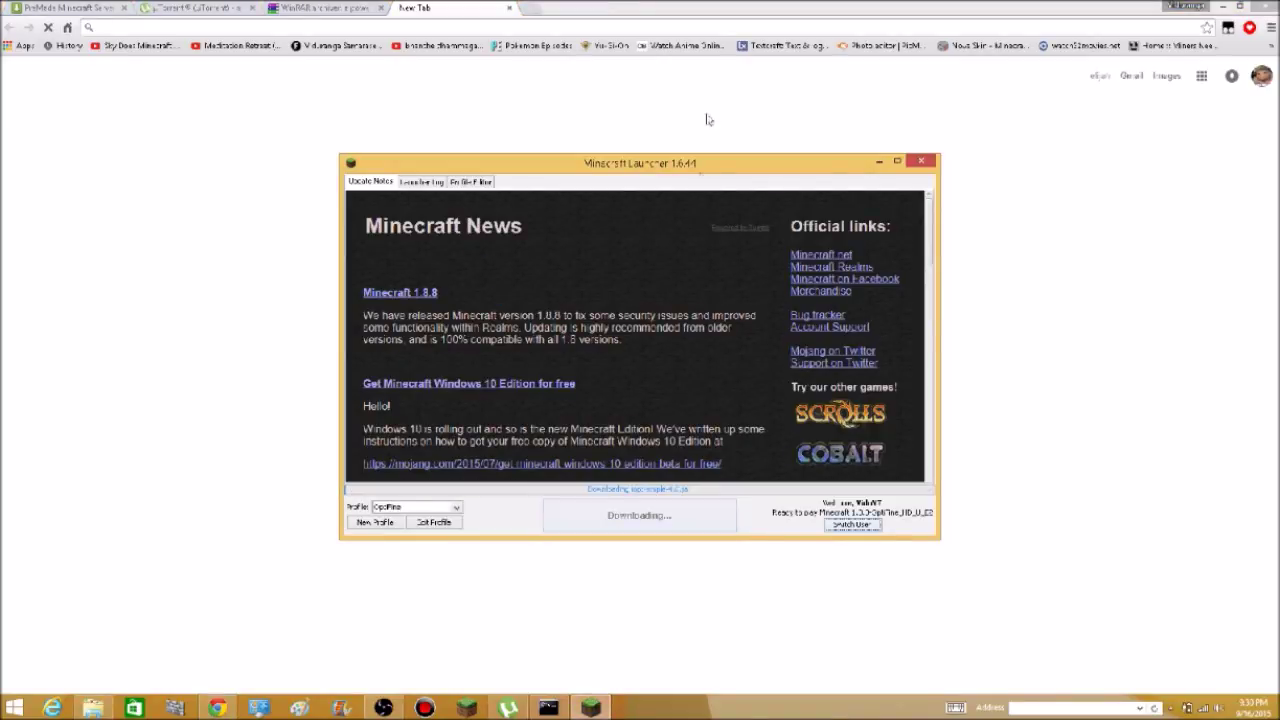
left_click(616, 256)
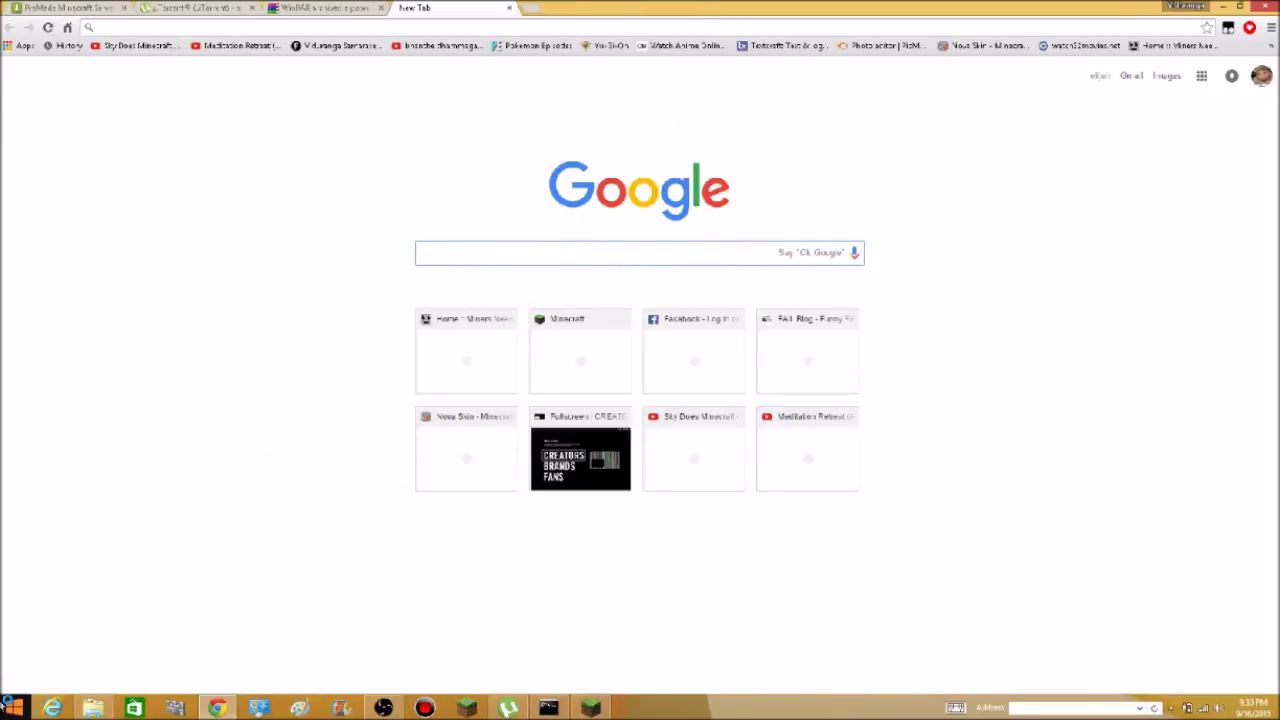
- Search Google for 'what is my ip' and bring up options on the IP answer
type("what")
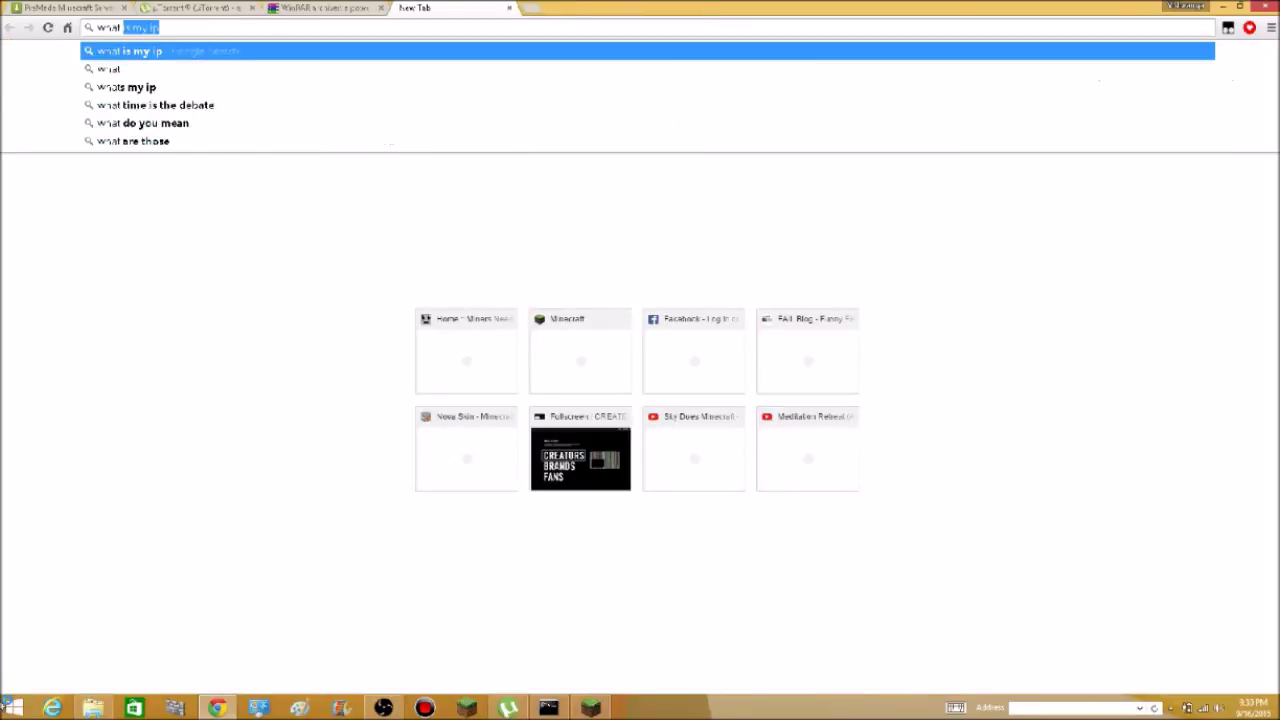
type(" is my ip")
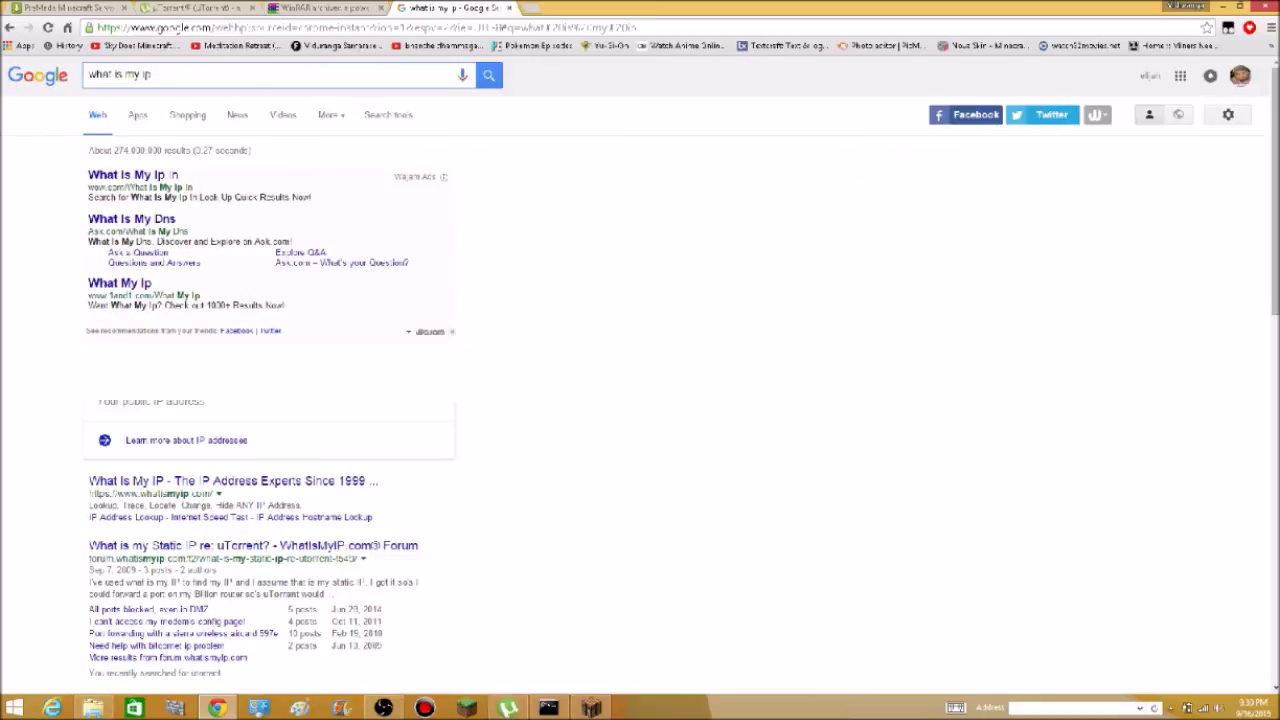
right_click(187, 402)
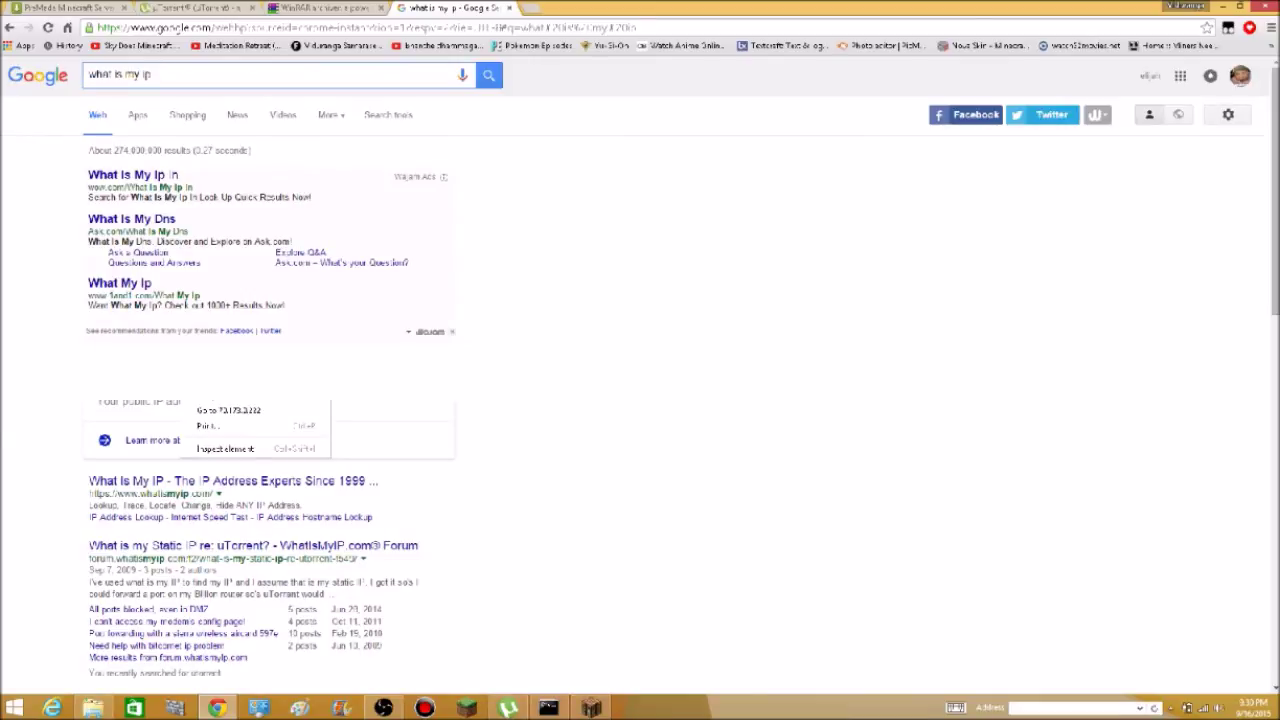
key("Escape")
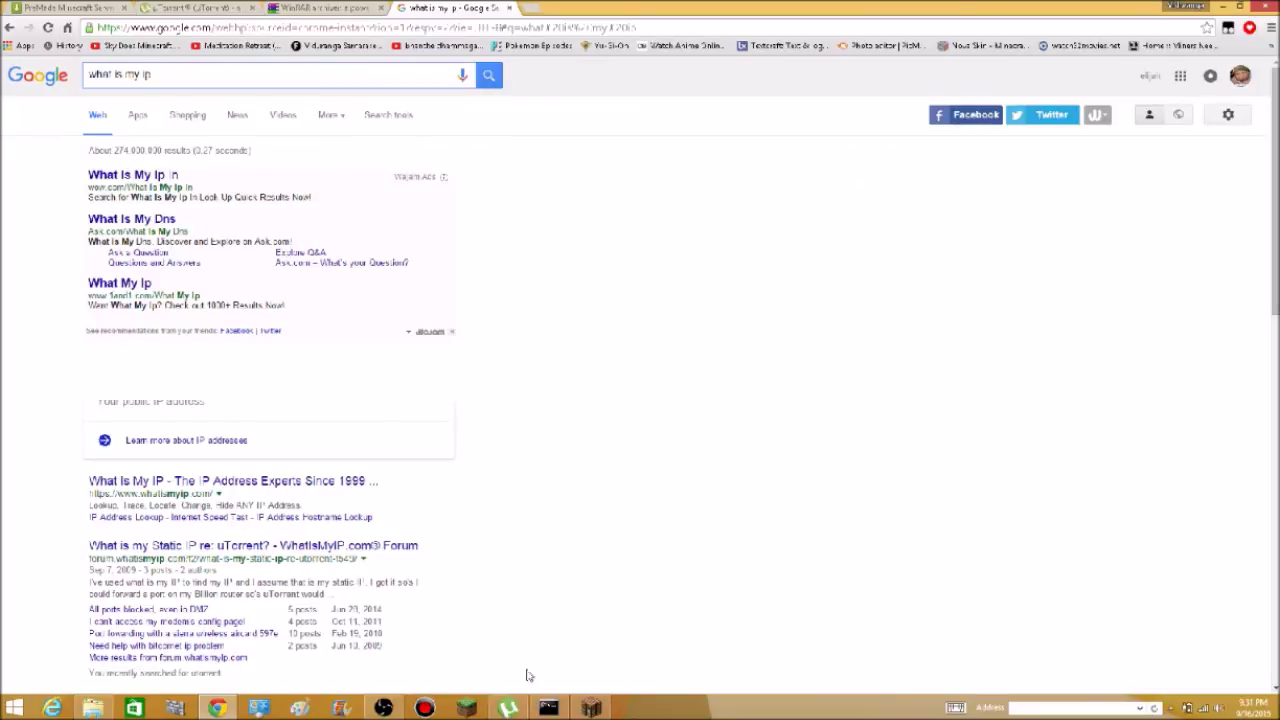
left_click(580, 710)
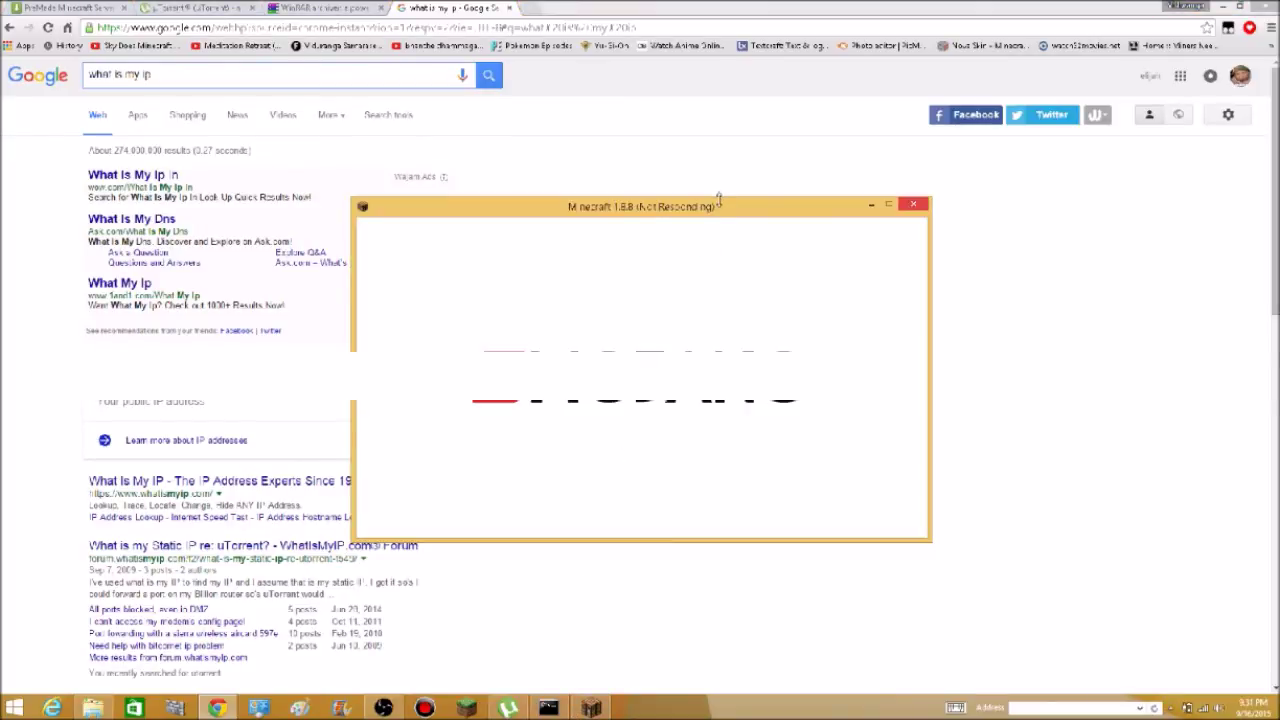
- Minimize Chrome, open Minecraft's Multiplayer server list and start a new server entry
left_click(1222, 8)
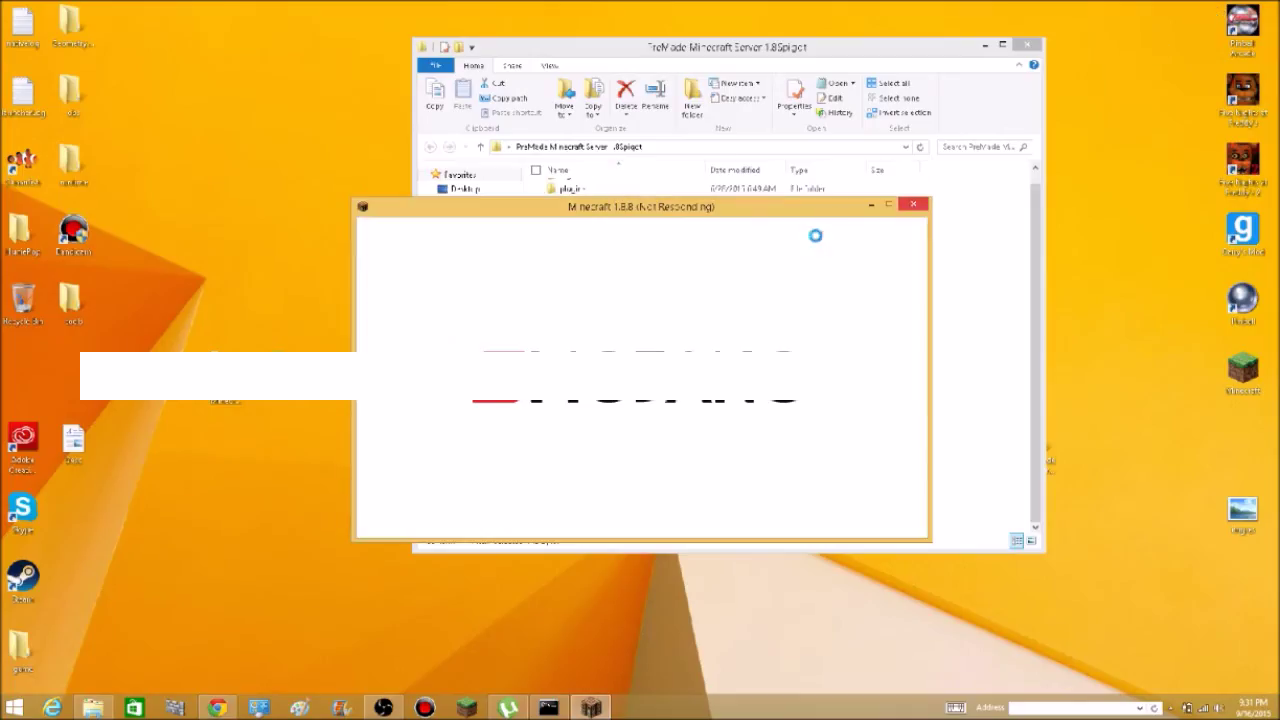
left_click_drag(790, 217, 820, 277)
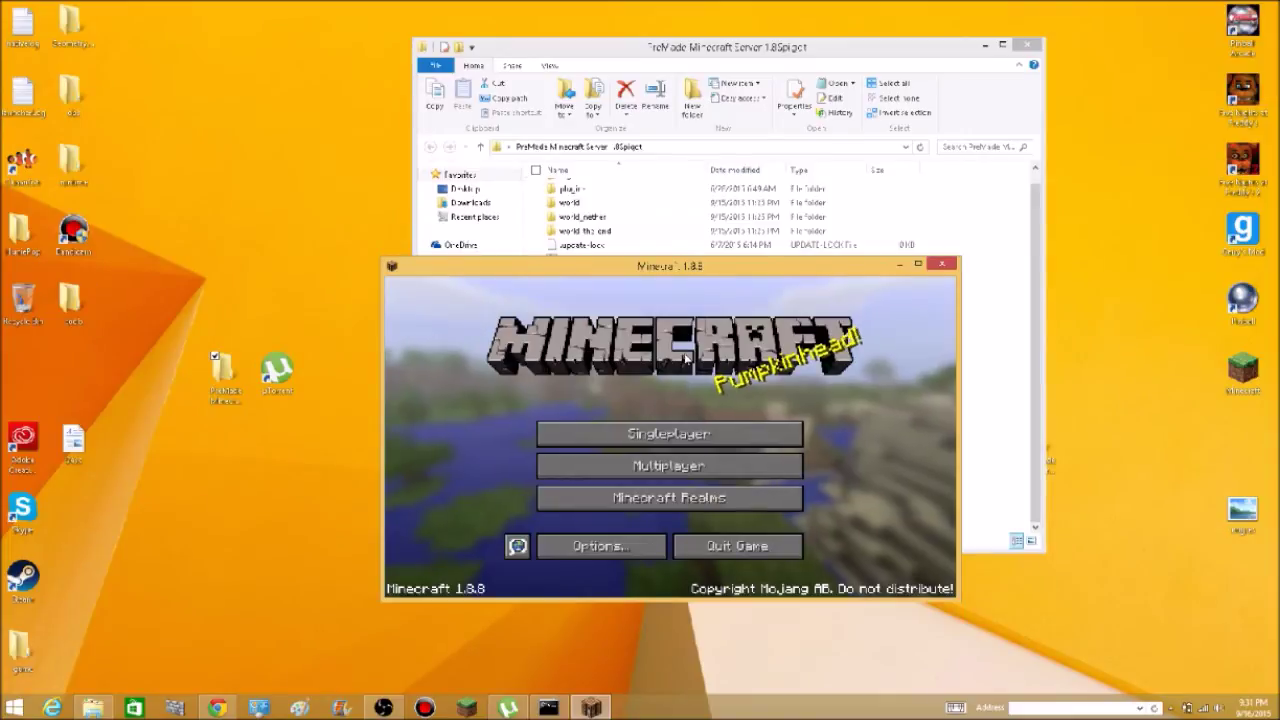
left_click(680, 467)
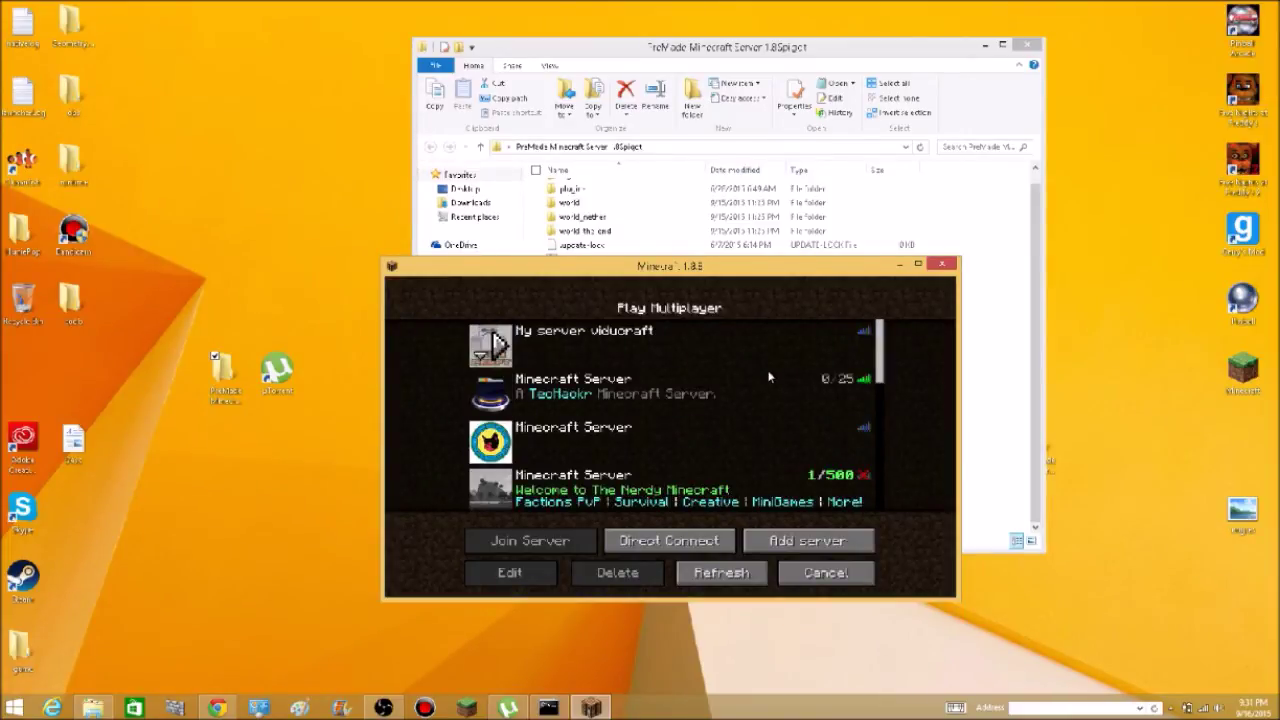
scroll(769, 377, "down", 2)
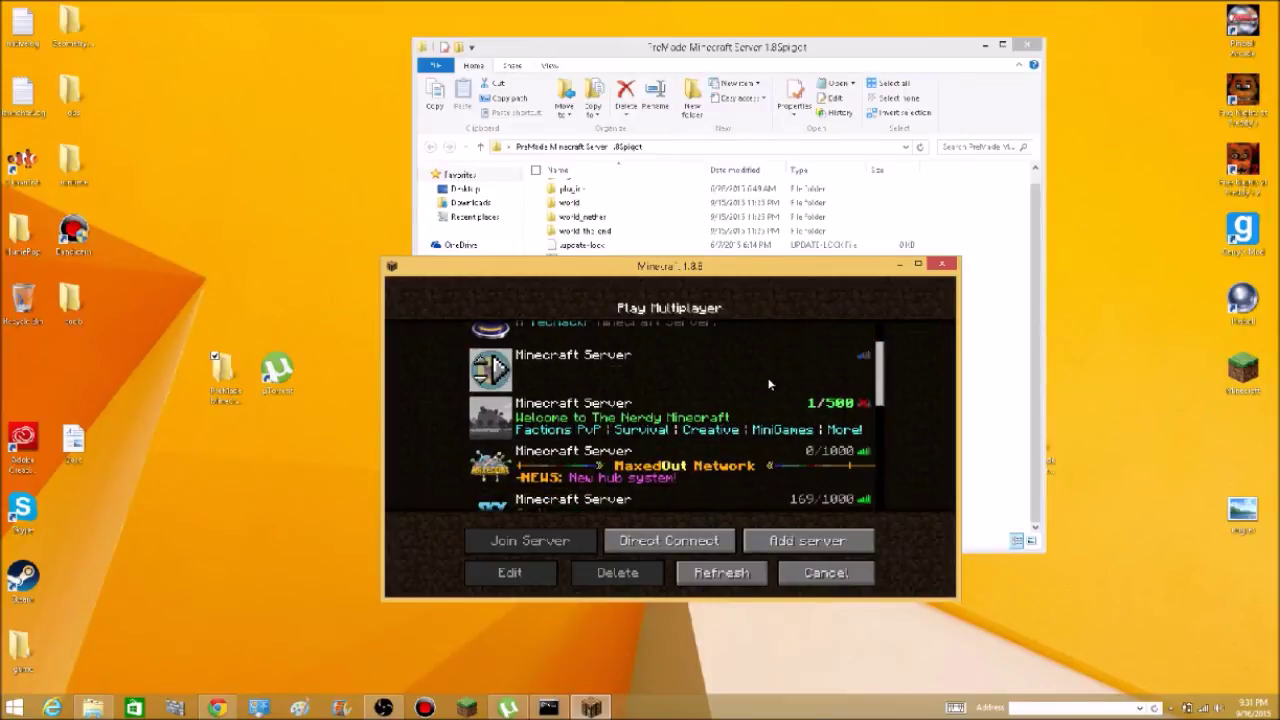
scroll(769, 380, "down", 2)
scroll(769, 385, "down", 2)
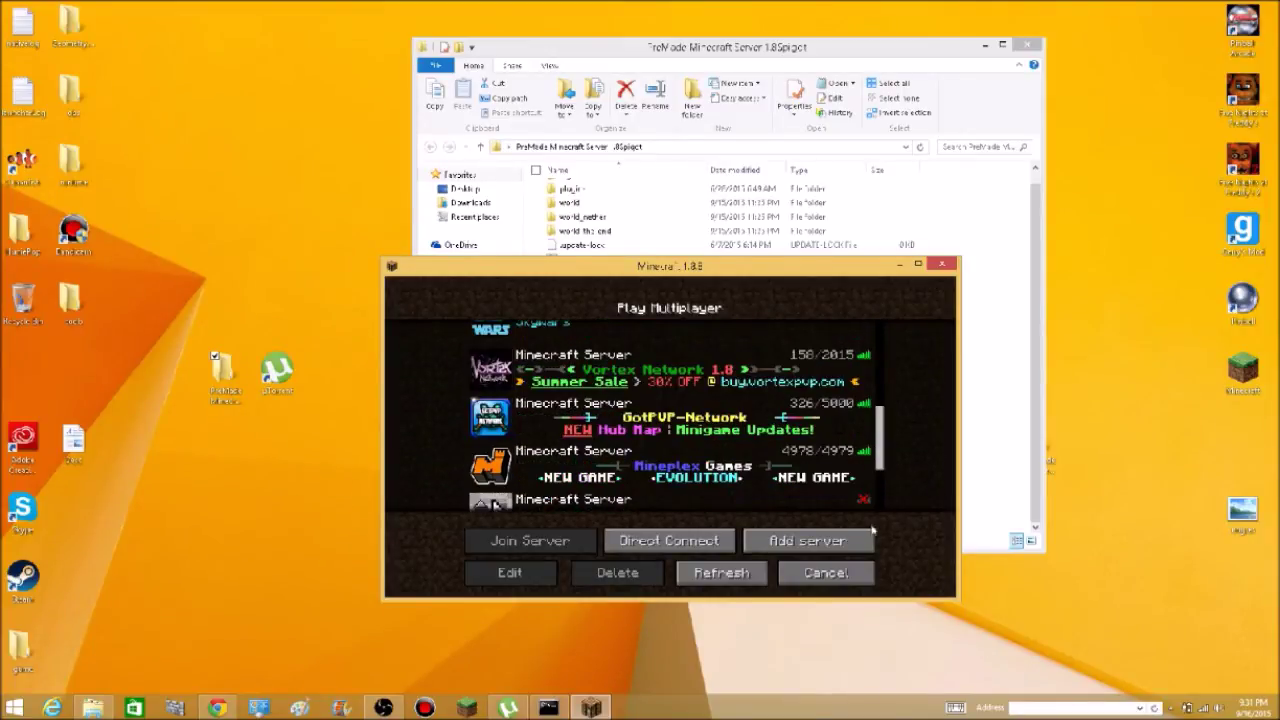
scroll(752, 430, "down", 2)
scroll(756, 431, "down", 2)
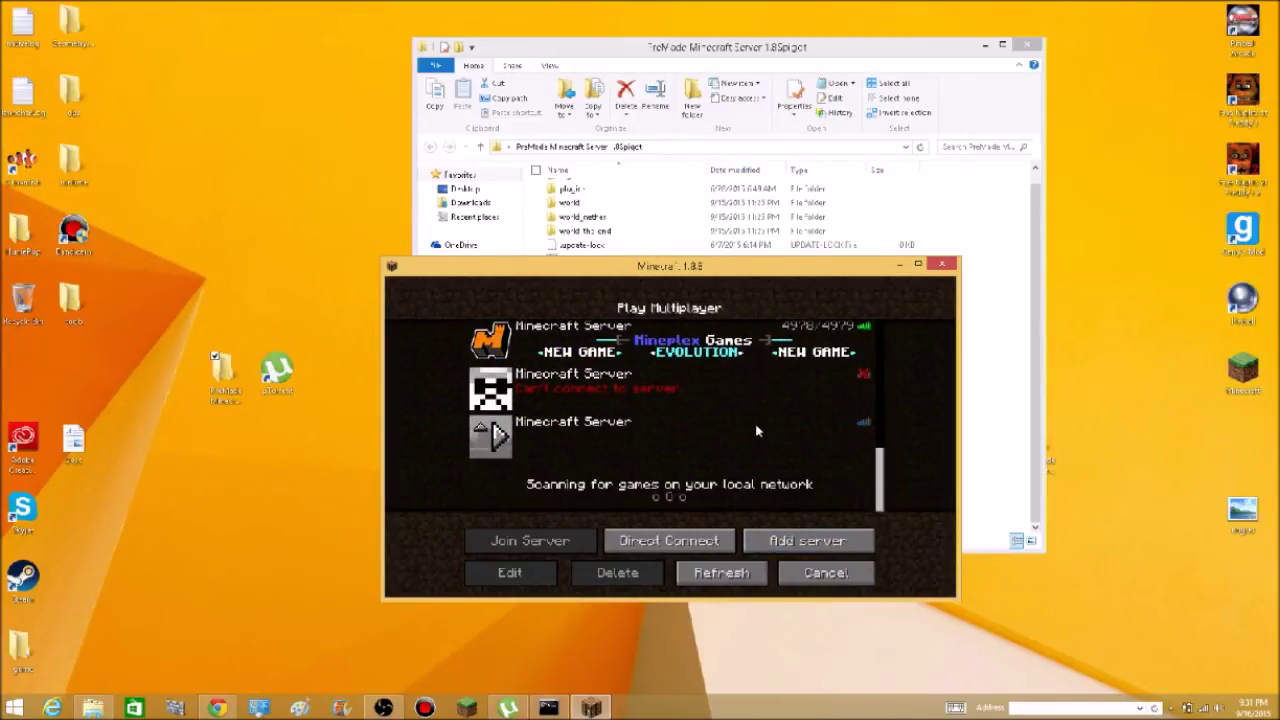
left_click(790, 545)
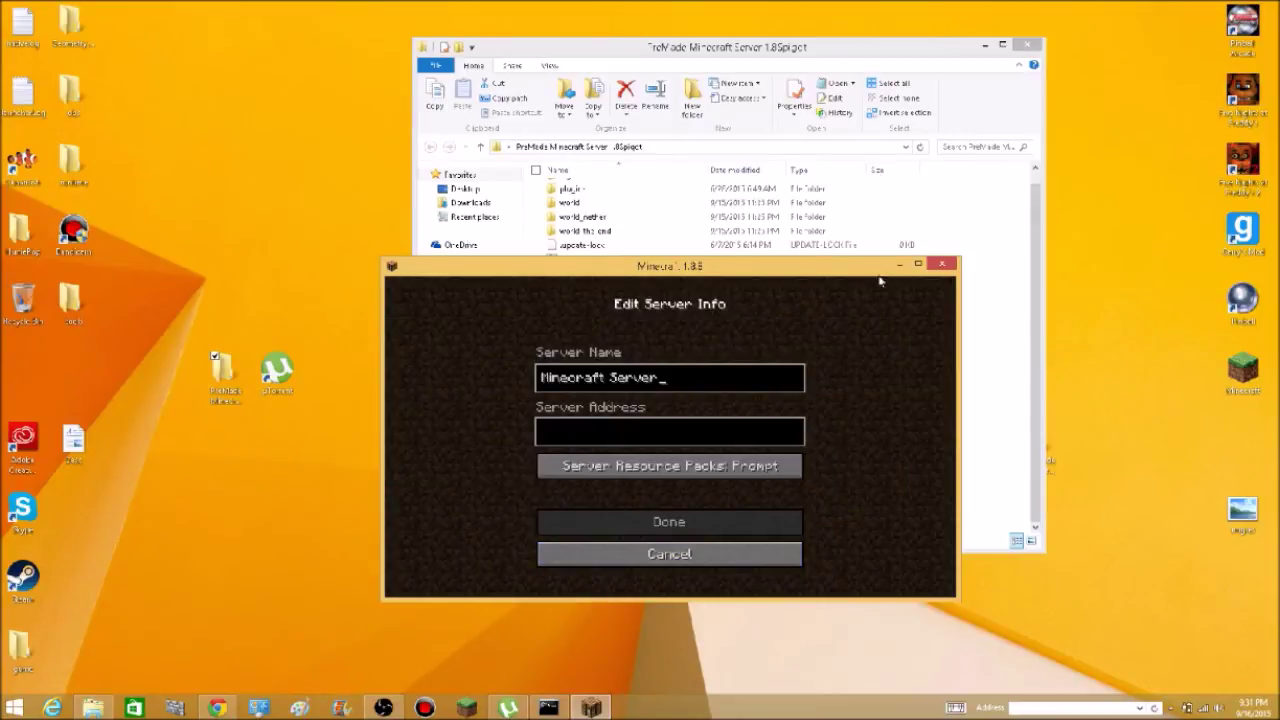
- Add a server entry with address 192.168.0.102, taken from the ipconfig output
left_click(799, 64)
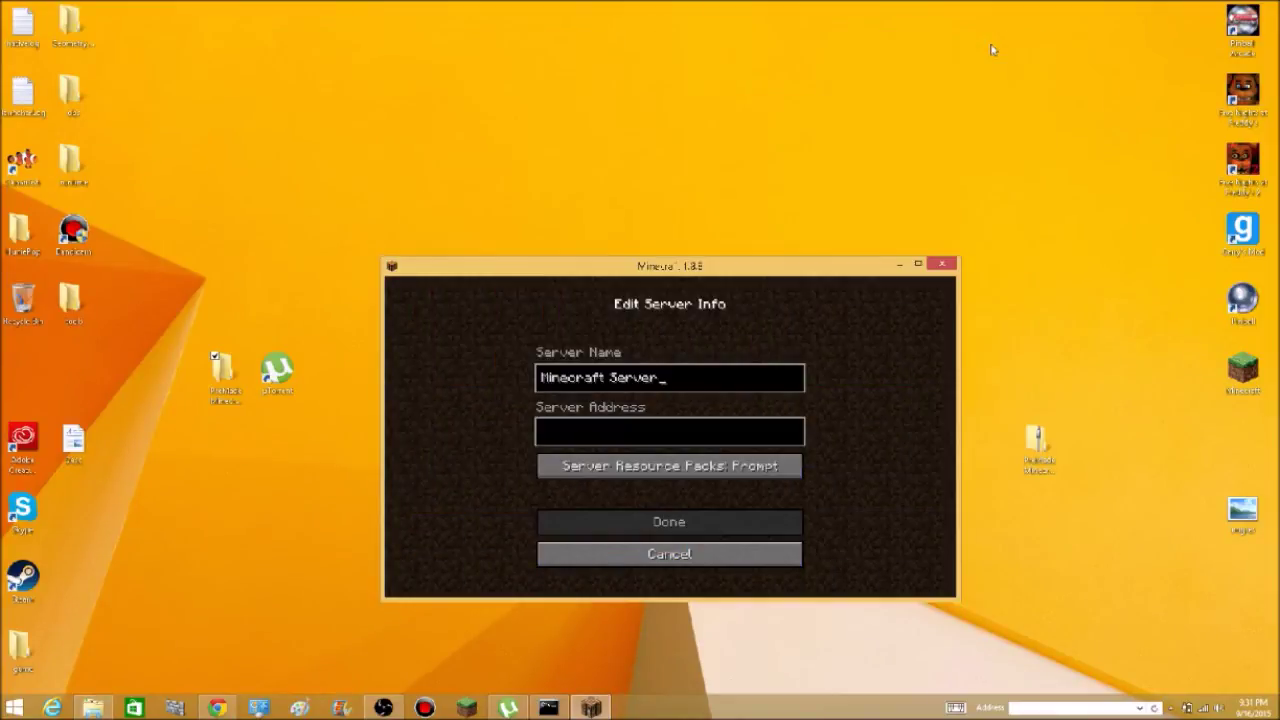
left_click(988, 47)
left_click(548, 707)
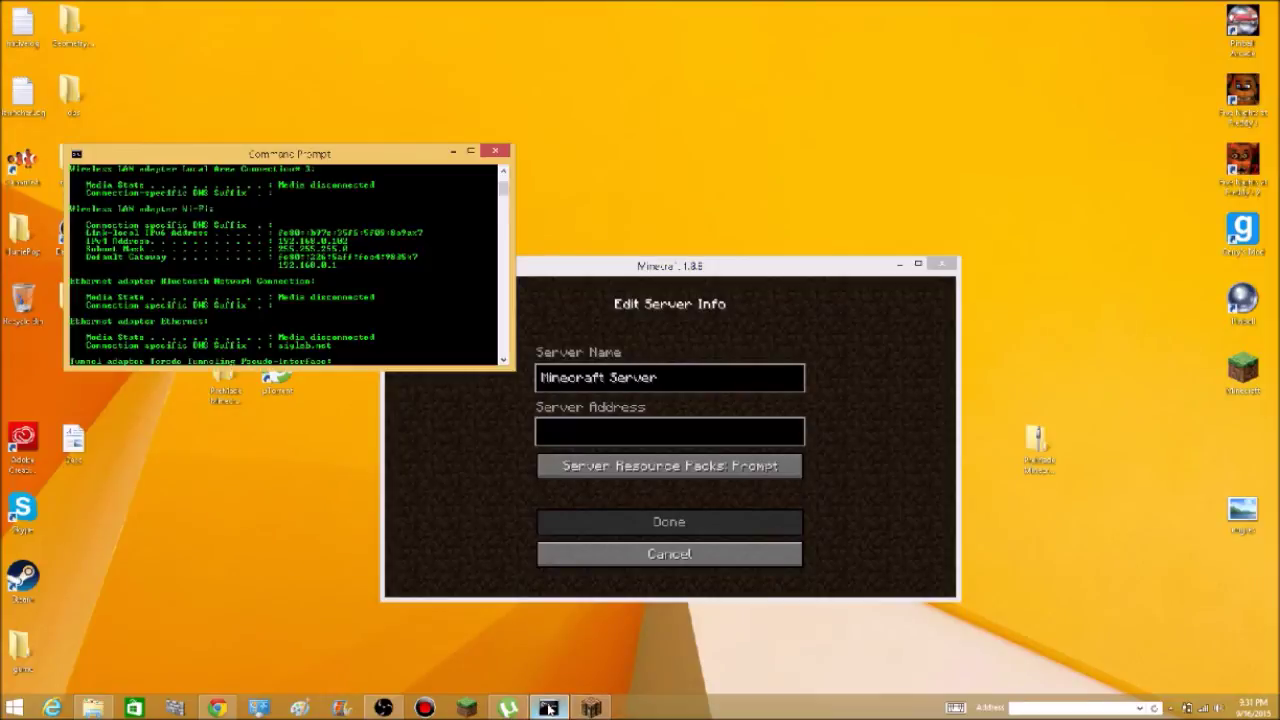
left_click(679, 436)
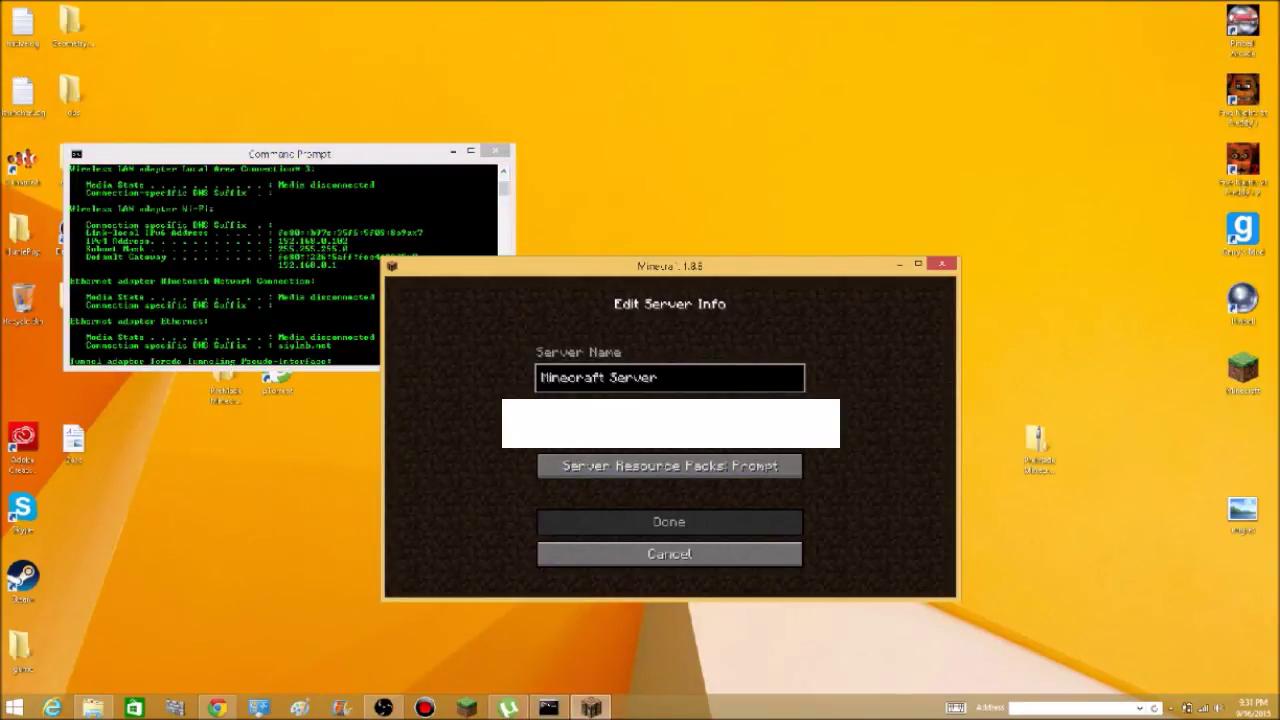
type("192.168.0.102")
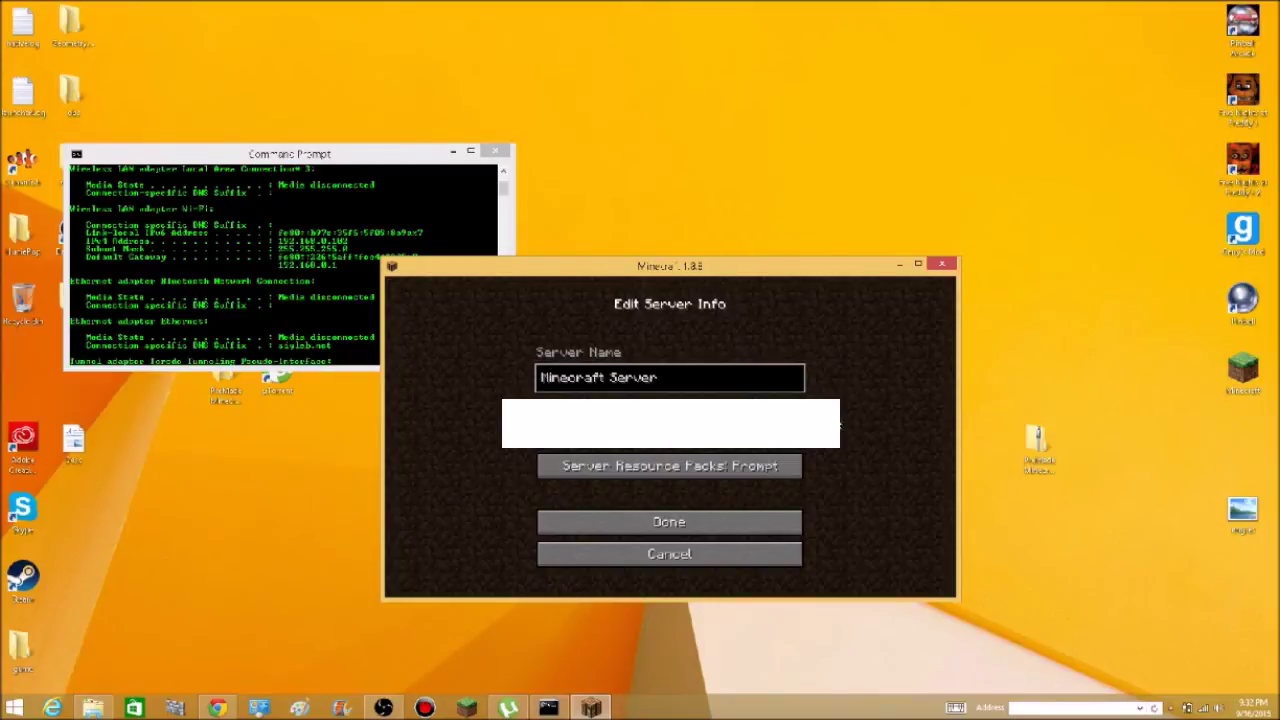
left_click(731, 524)
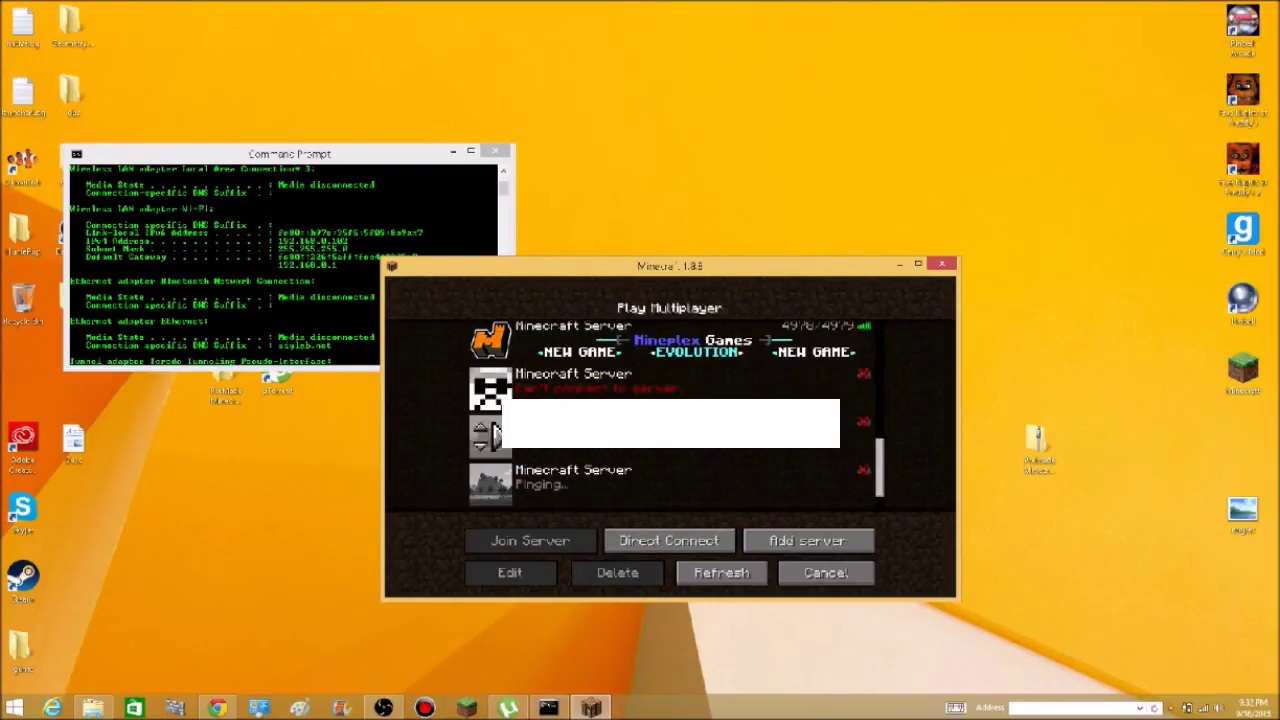
- Close Command Prompt and start the Spigot server from the launch batch file
left_click(500, 153)
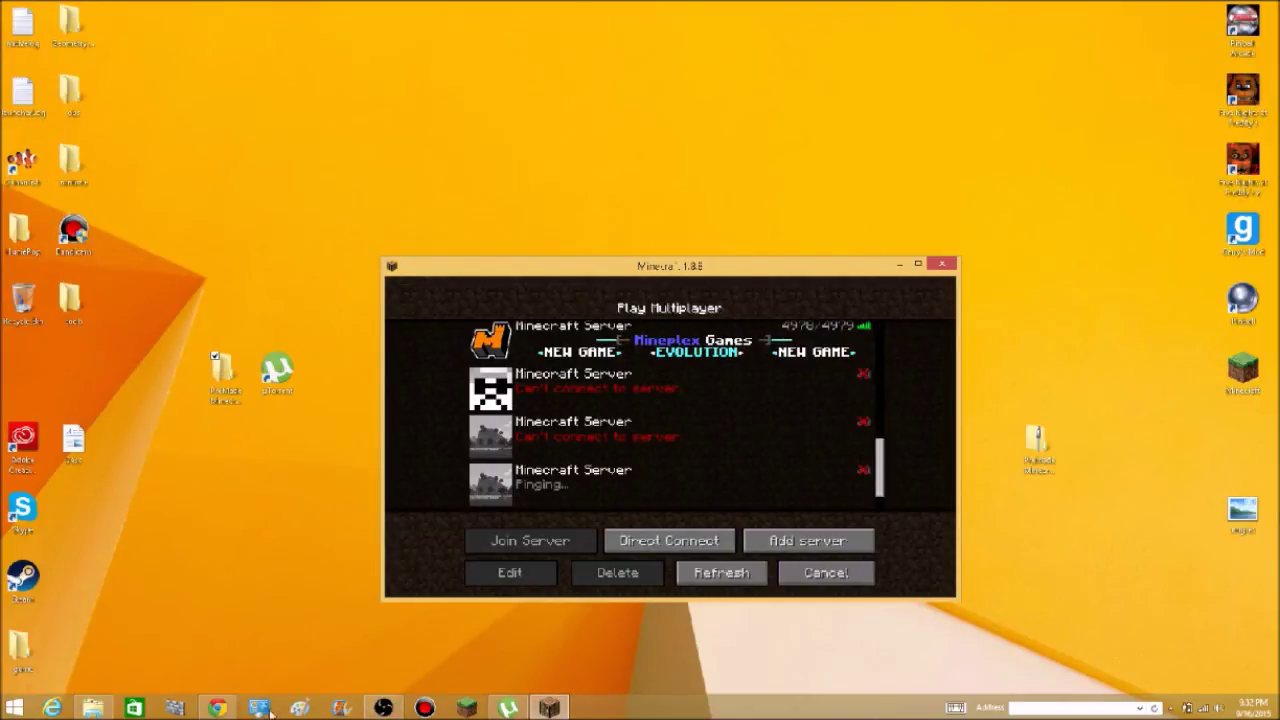
left_click(100, 705)
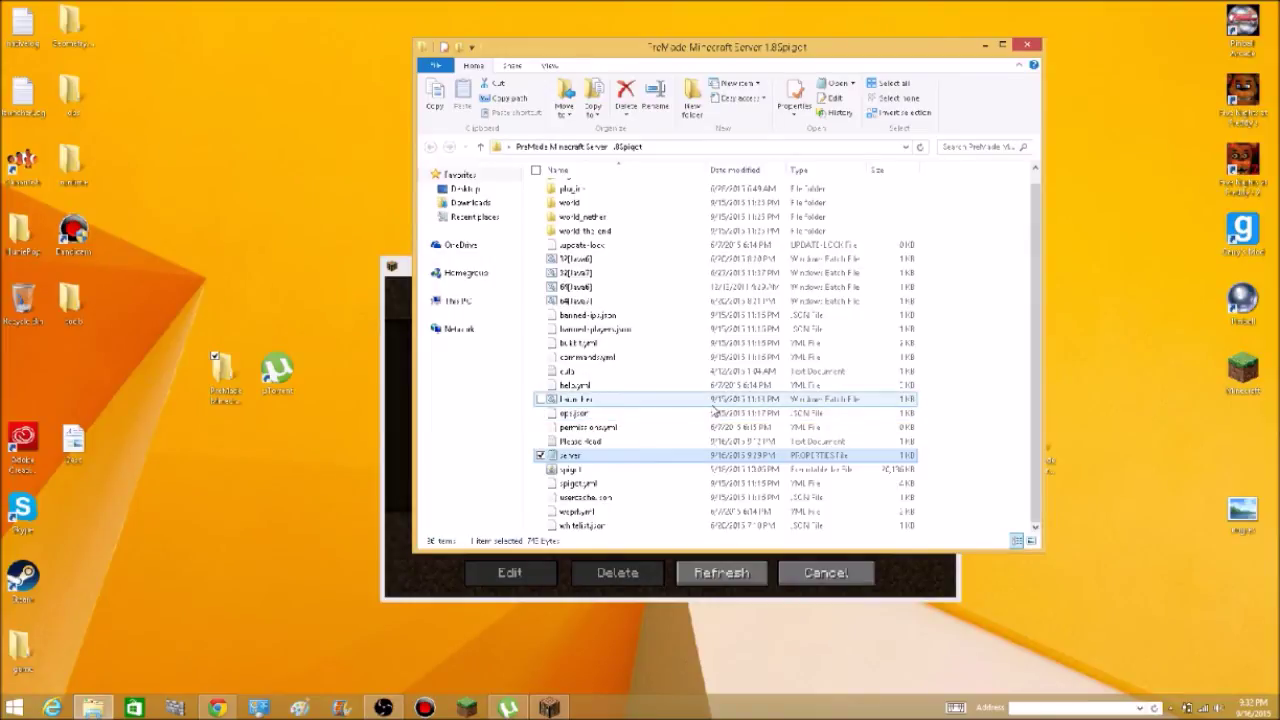
double_click(714, 403)
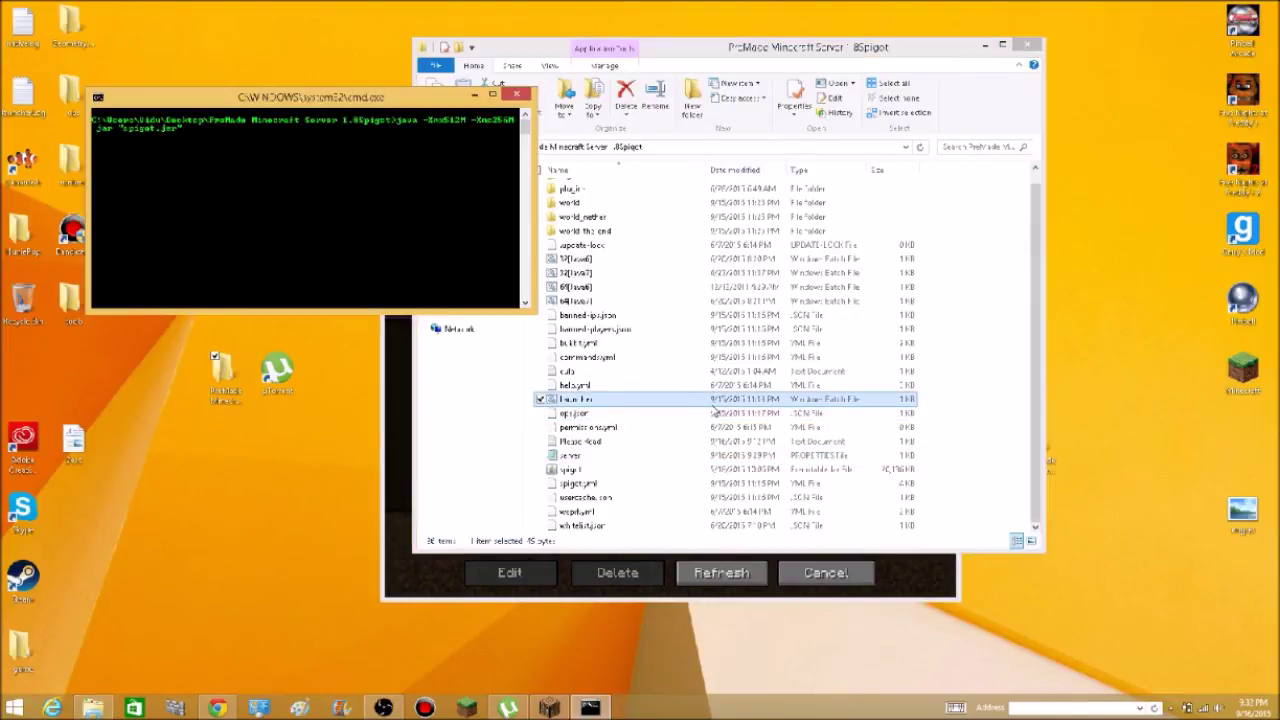
- Bring the Minecraft window back to the front and enlarge it
left_click(985, 47)
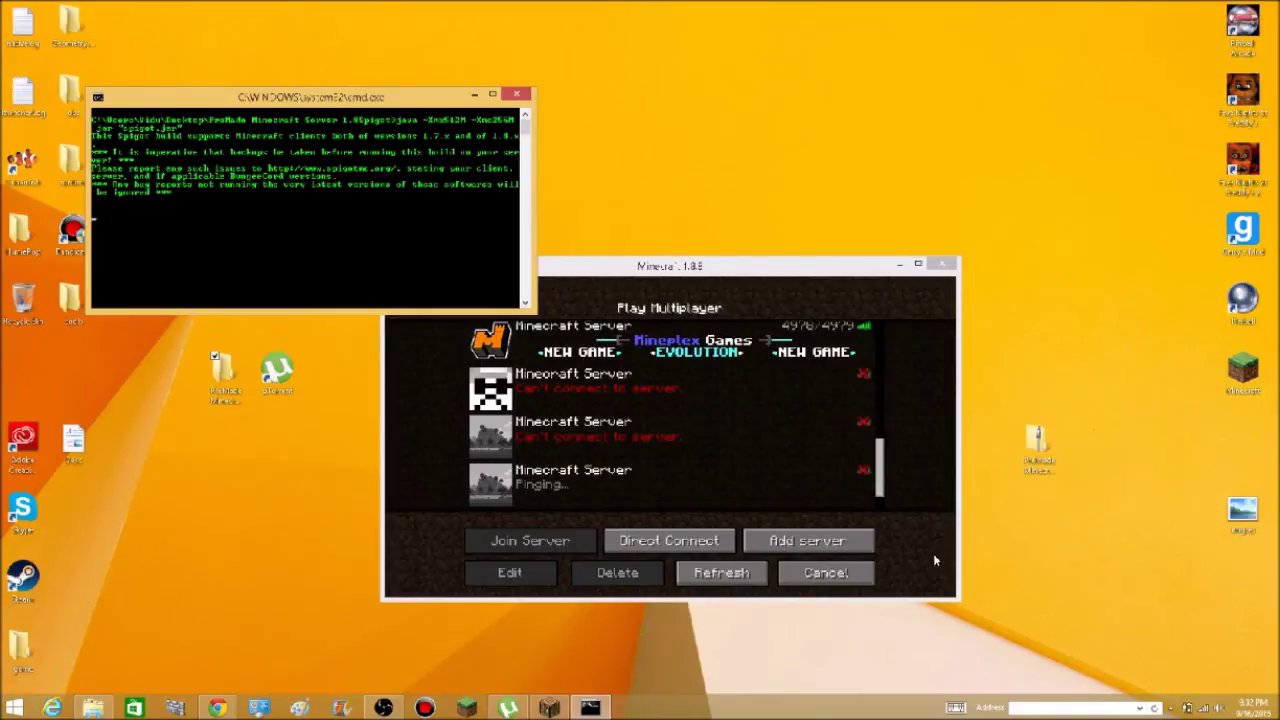
left_click(958, 598)
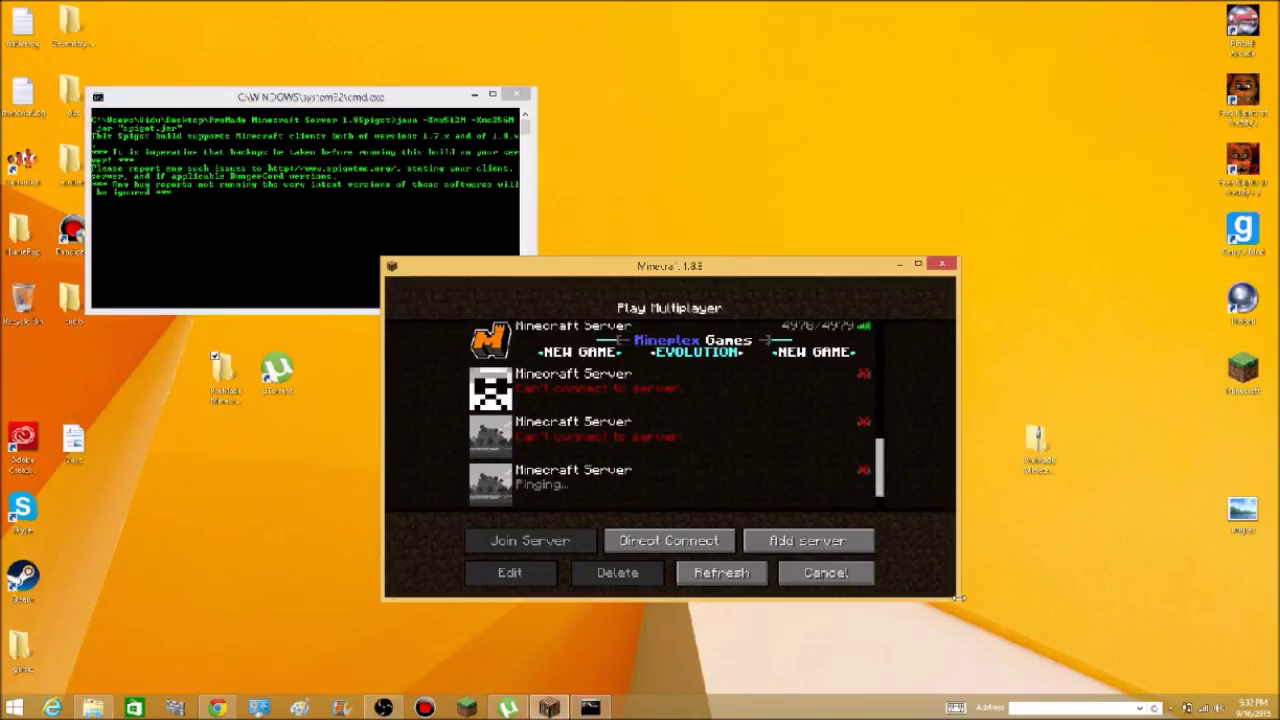
left_click_drag(958, 598, 1090, 670)
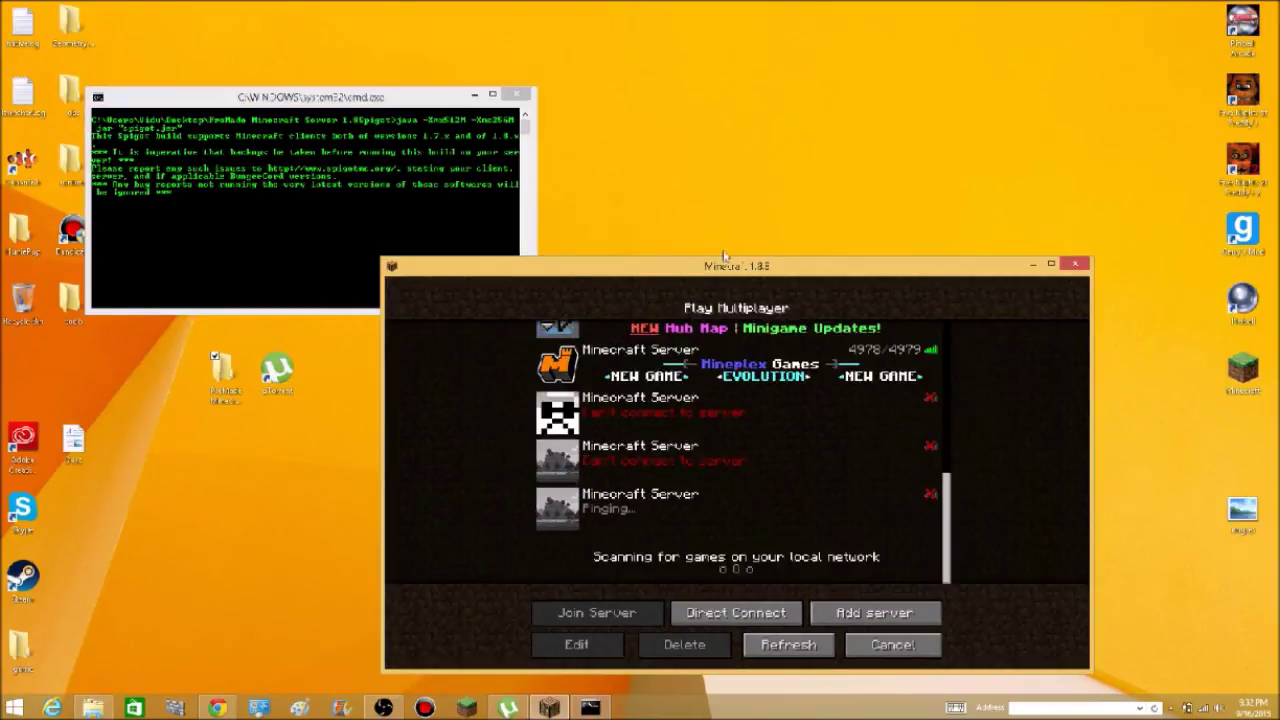
- Move and enlarge the Minecraft window beside the Spigot server console
left_click_drag(693, 267, 616, 161)
left_click(138, 208)
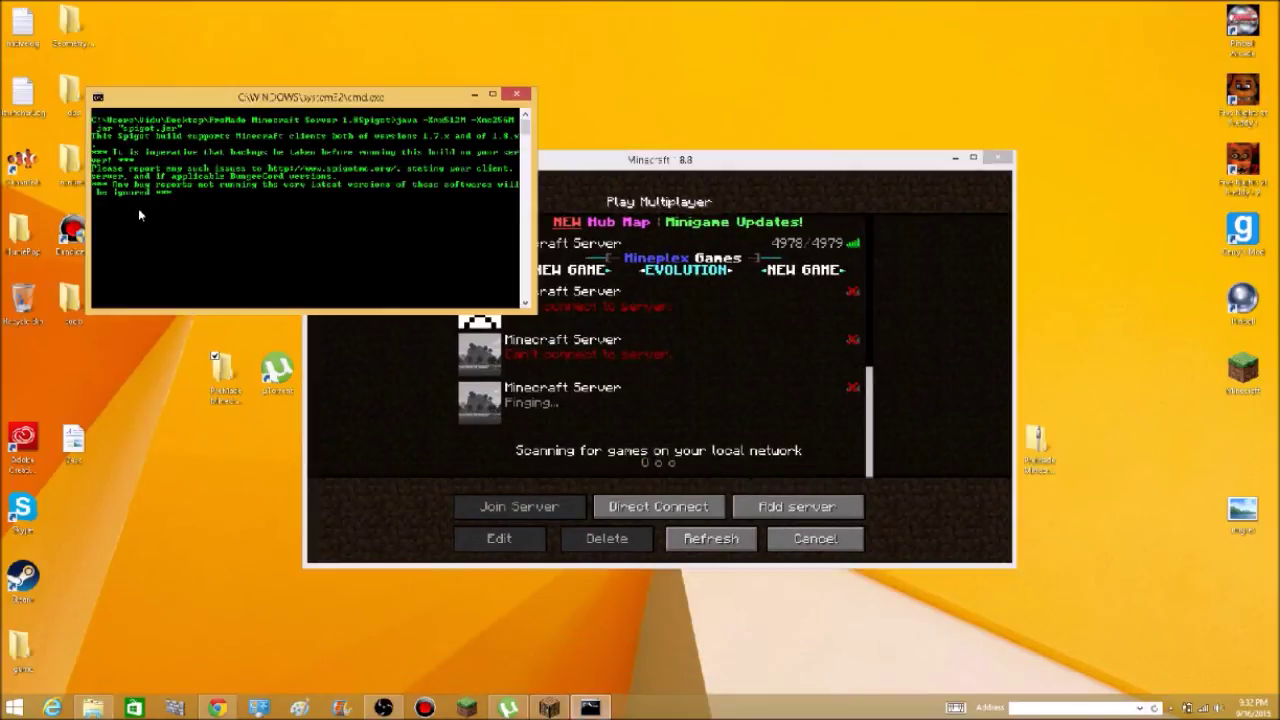
left_click_drag(1015, 568, 1101, 607)
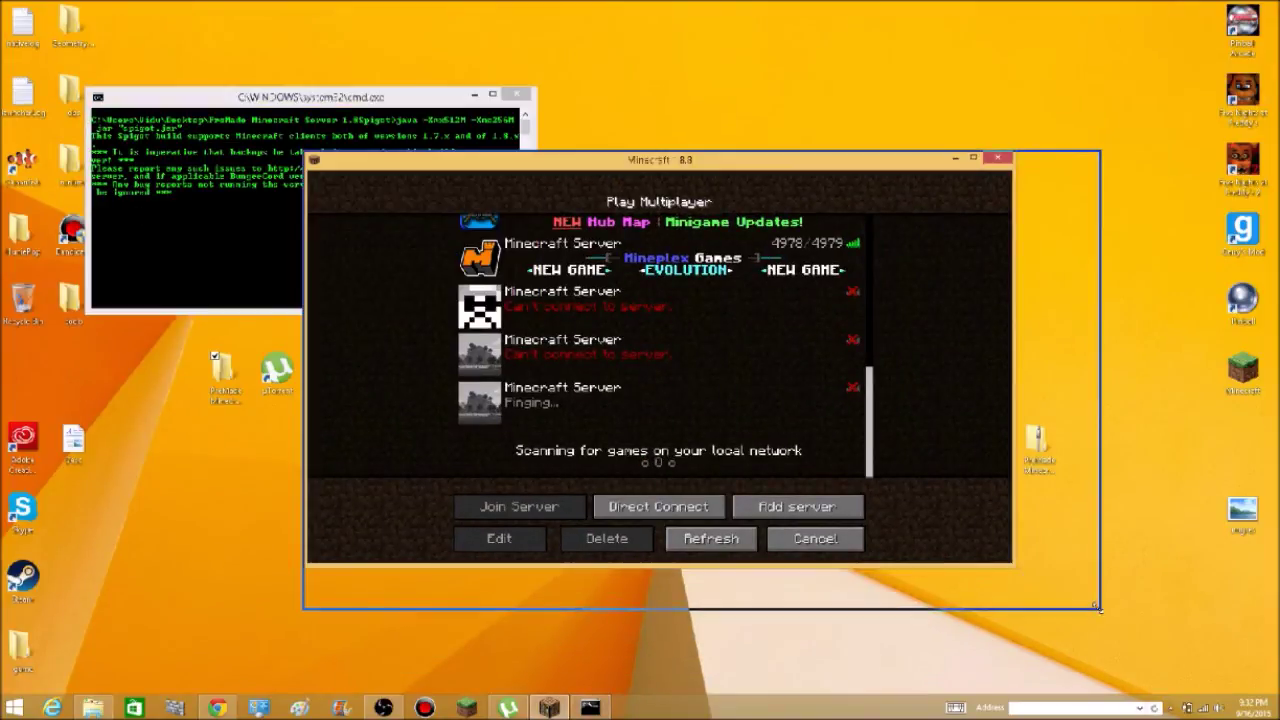
left_click_drag(727, 170, 519, 100)
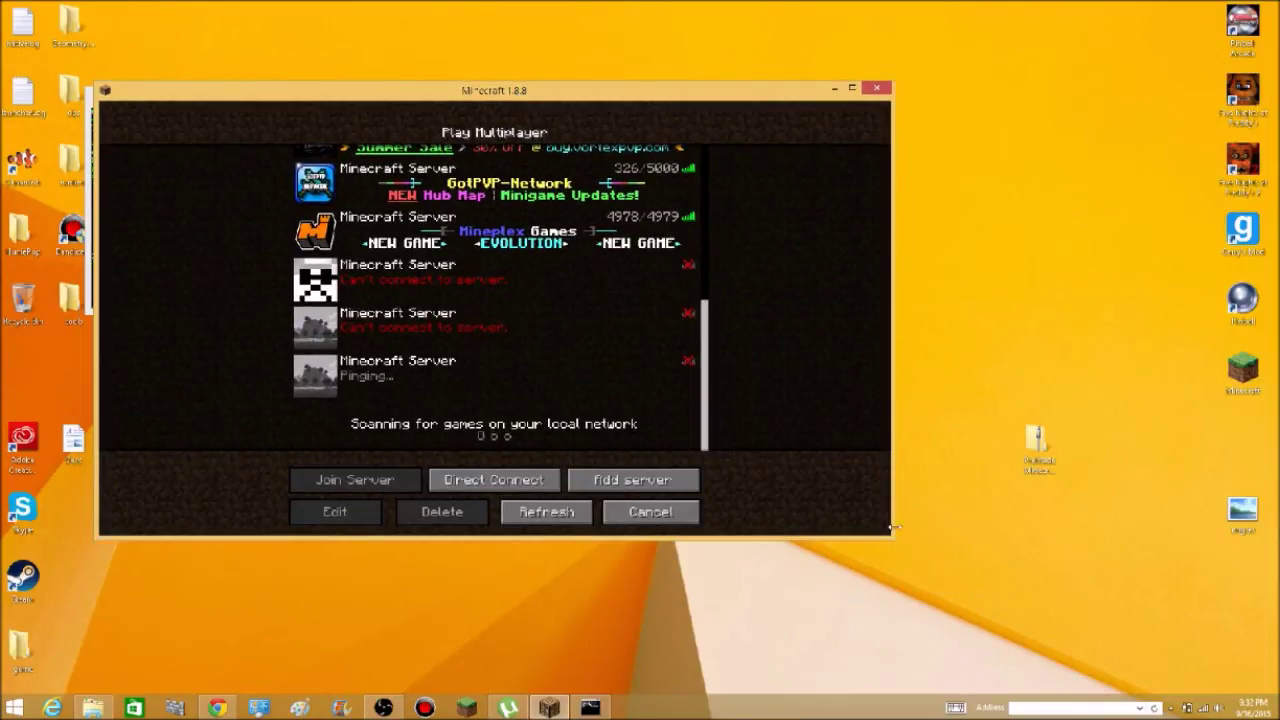
left_click_drag(893, 539, 1020, 610)
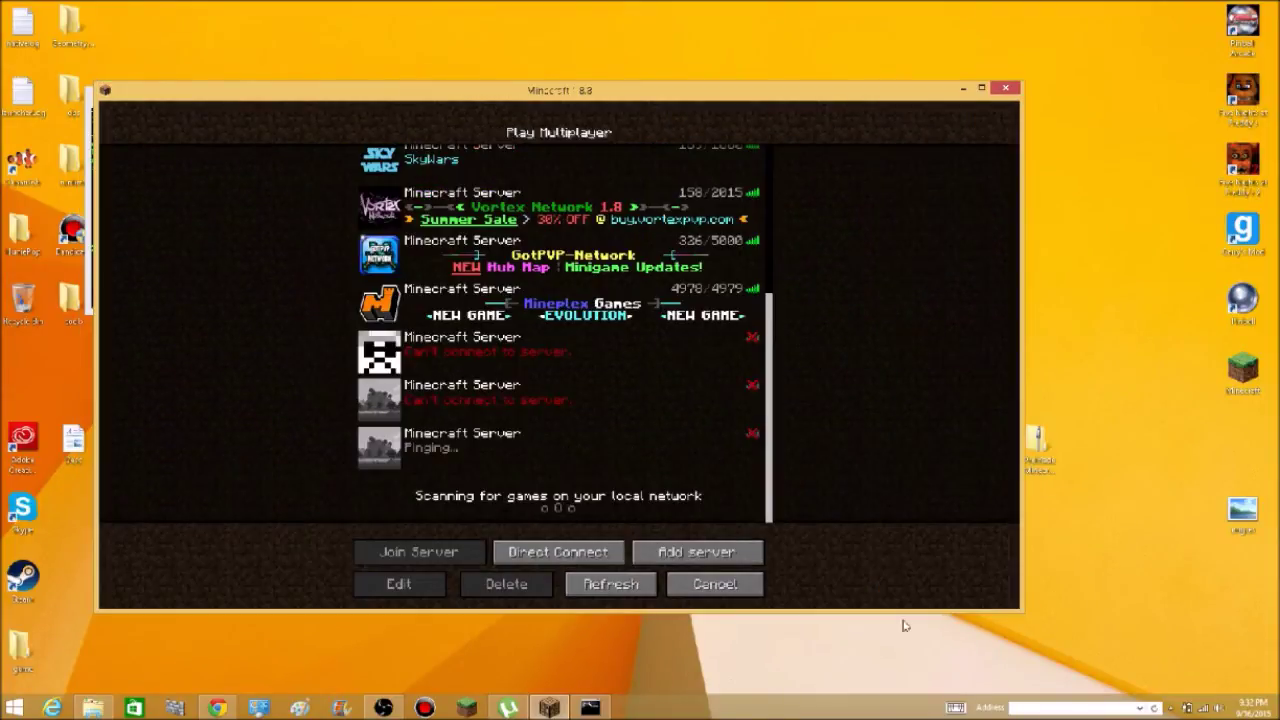
- Refresh the server list until the local server shows 0/20 players
left_click(619, 598)
scroll(634, 393, "down", 5)
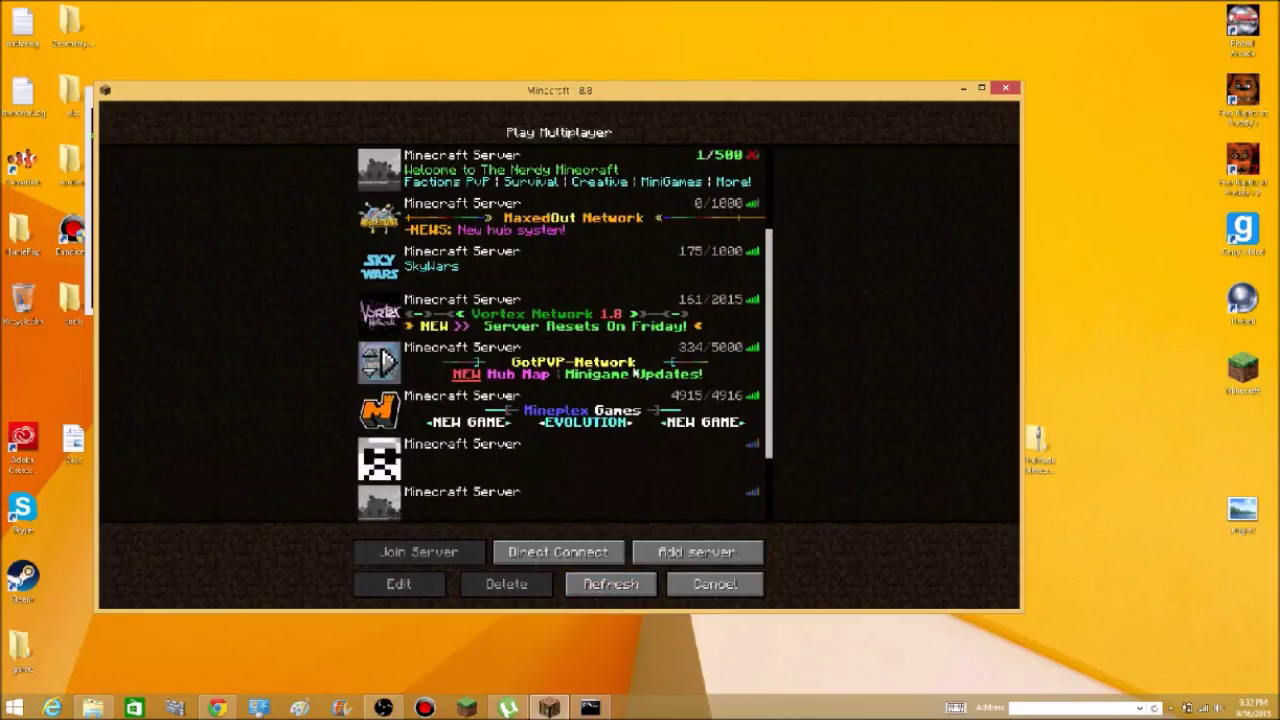
scroll(634, 393, "down", 5)
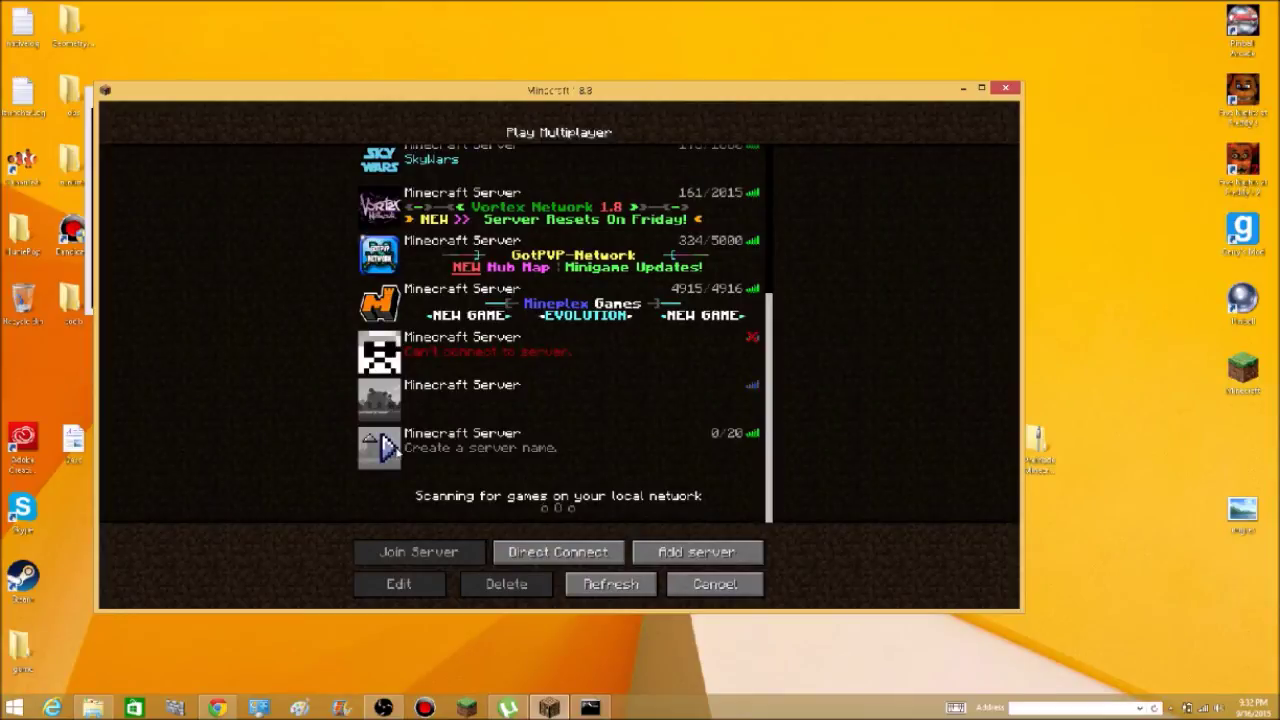
left_click_drag(459, 97, 692, 93)
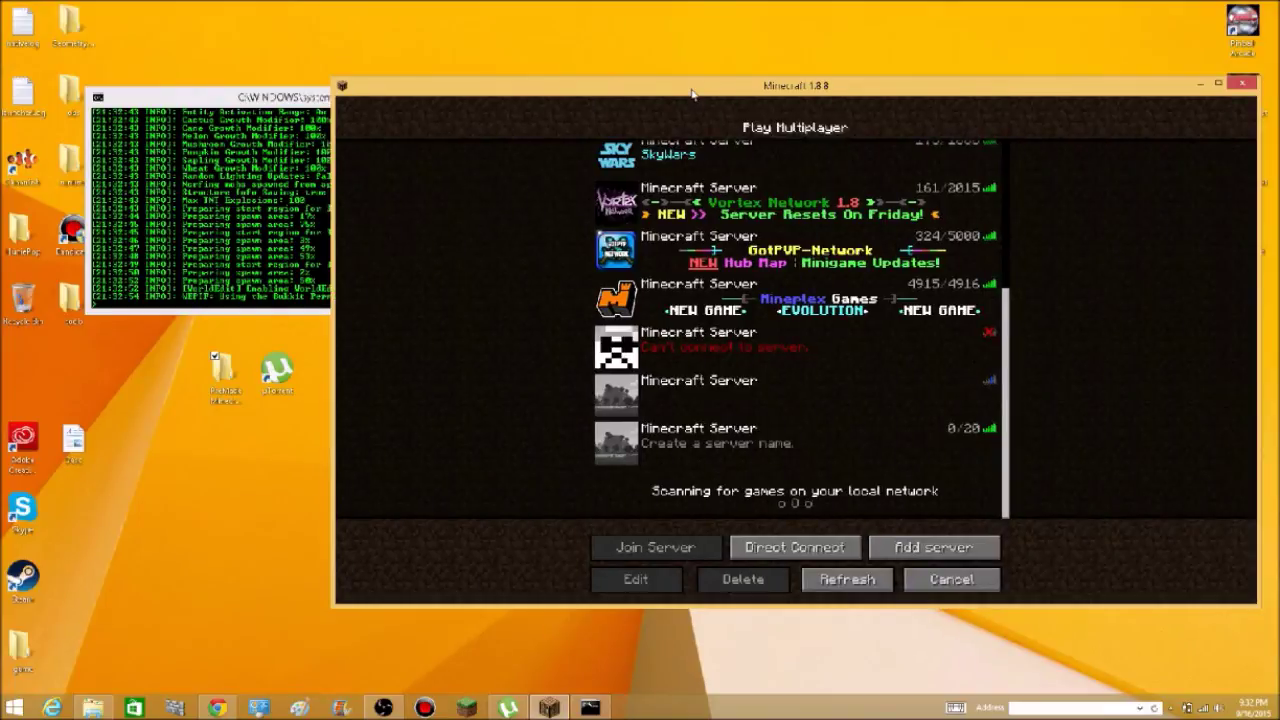
mouse_move(692, 93)
left_mouse_down()
mouse_move(840, 152)
mouse_move(517, 100)
left_mouse_up()
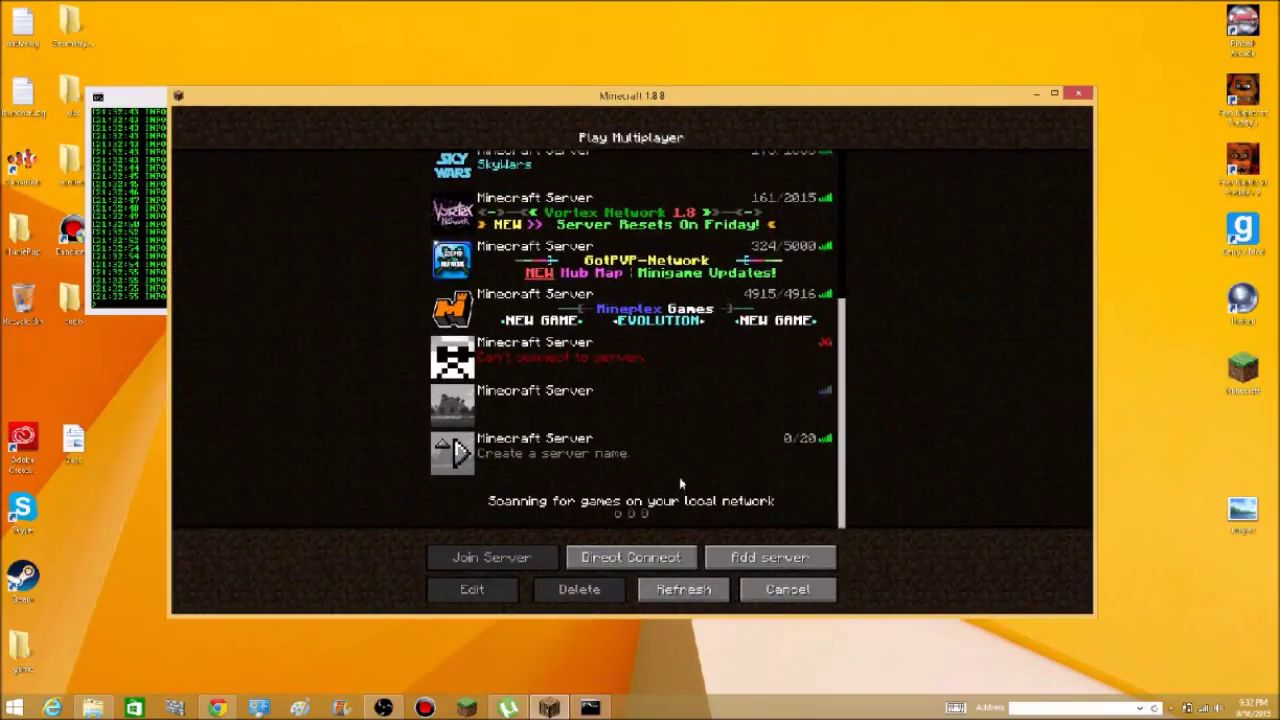
- Join the local server, retrying once after checking the console log, and spawn in the hub
double_click(670, 460)
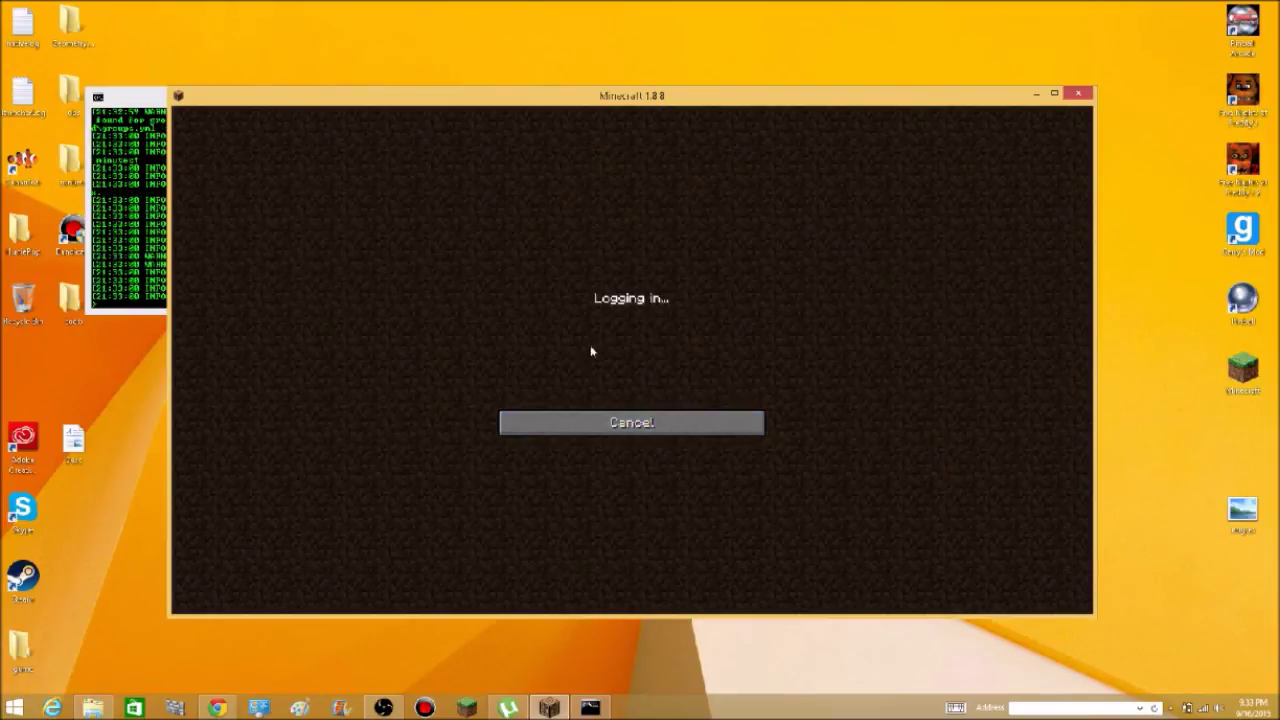
left_click(632, 432)
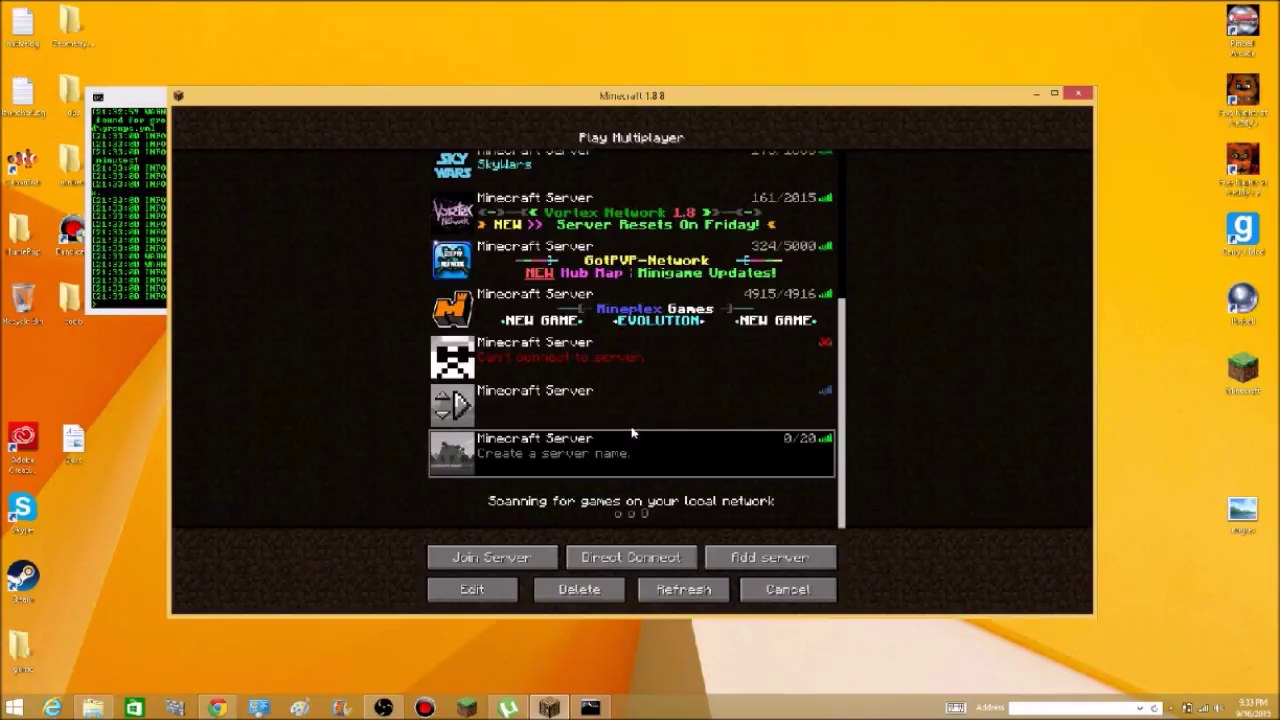
left_click(140, 280)
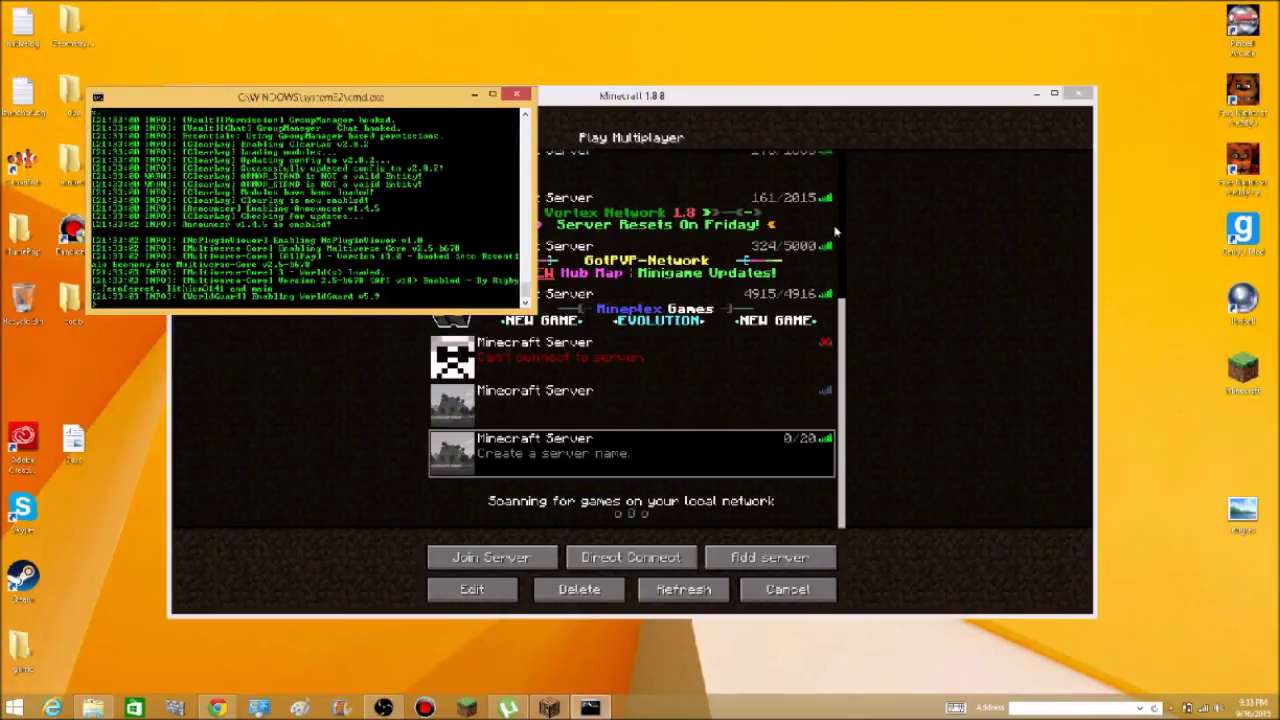
left_click(970, 400)
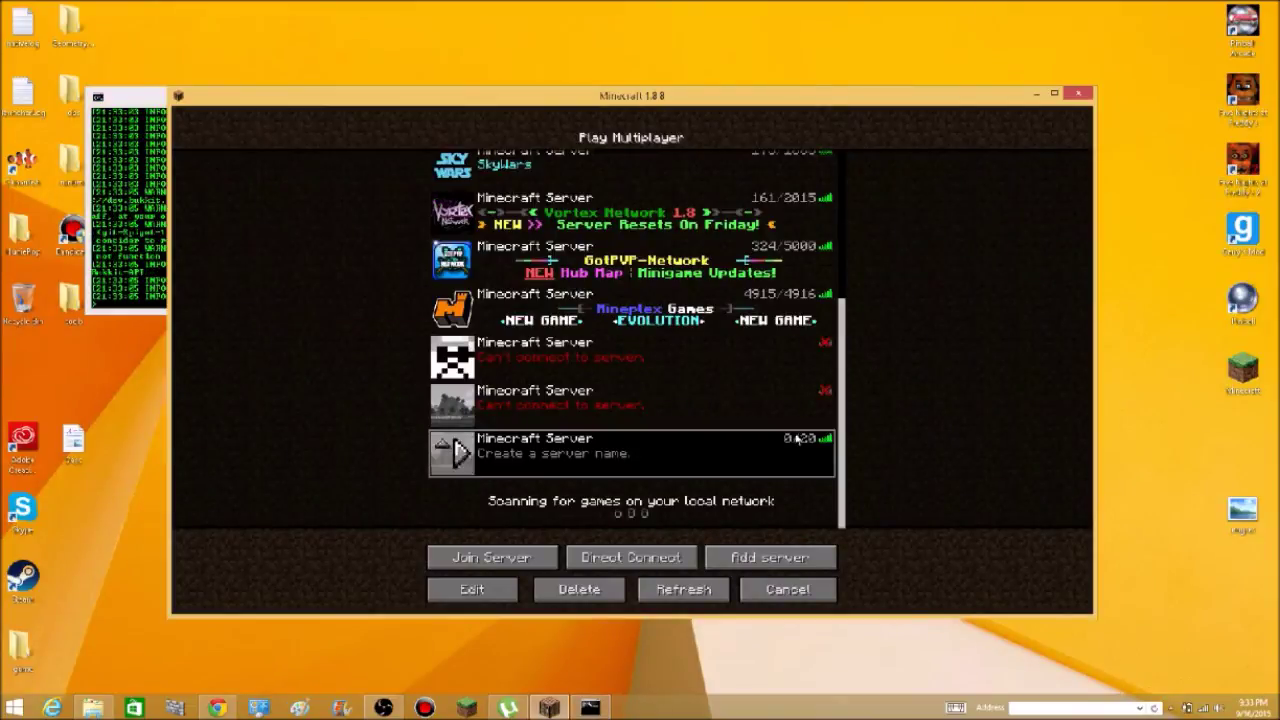
left_click(150, 305)
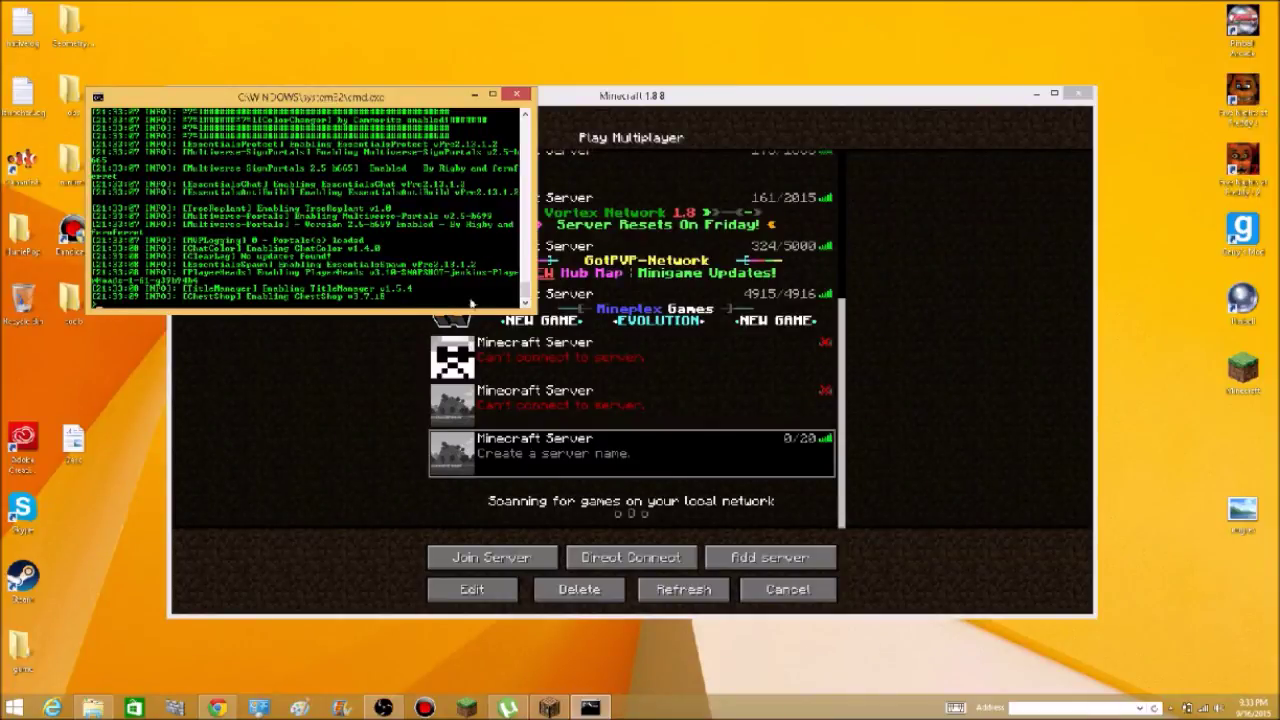
left_click(953, 460)
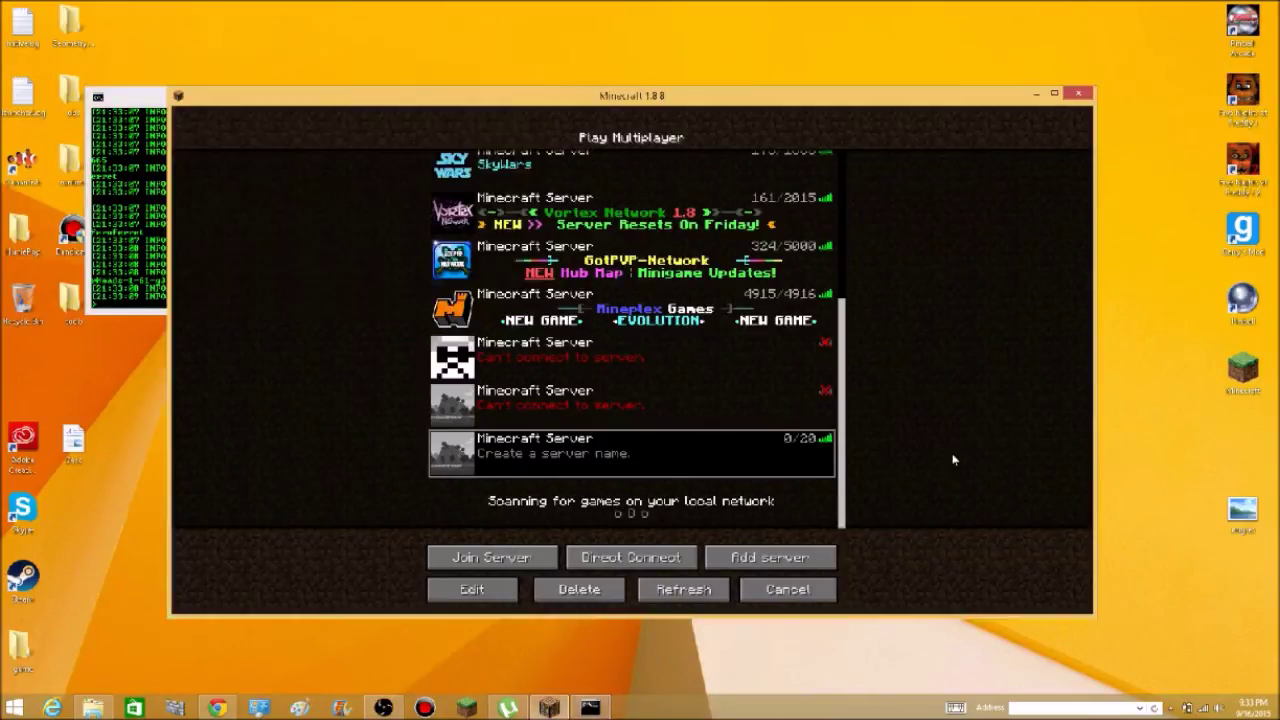
double_click(658, 475)
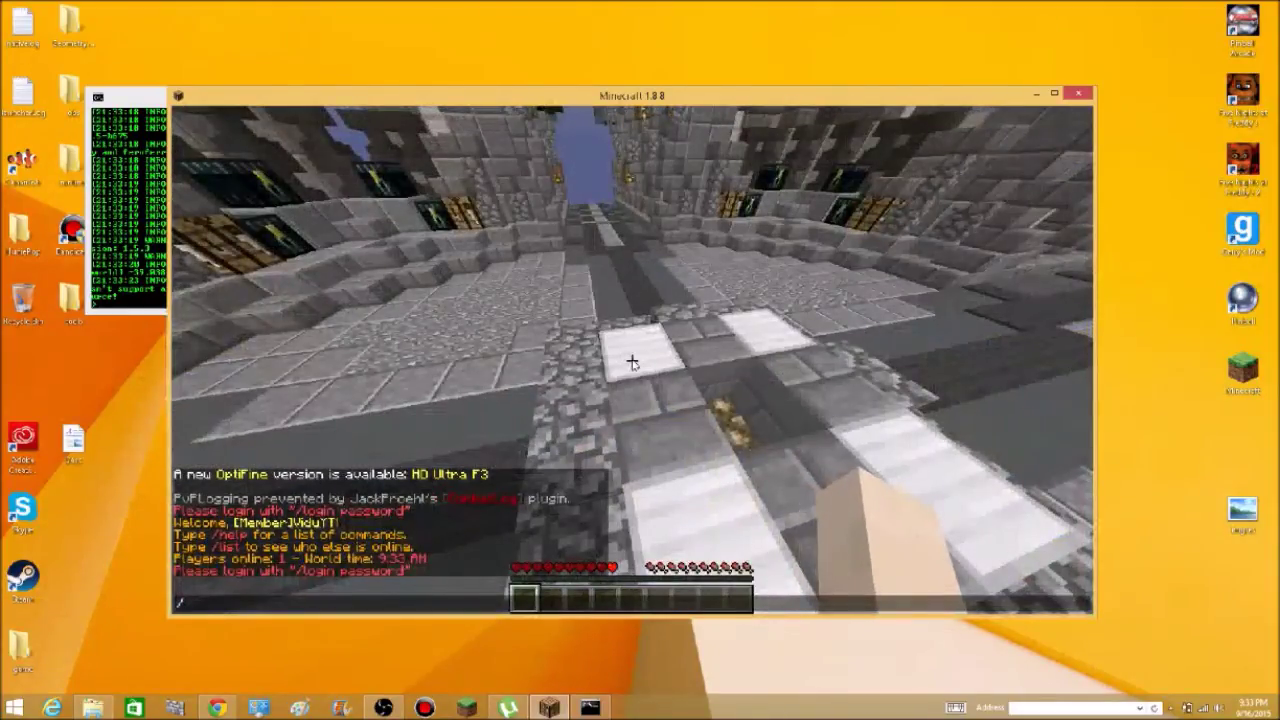
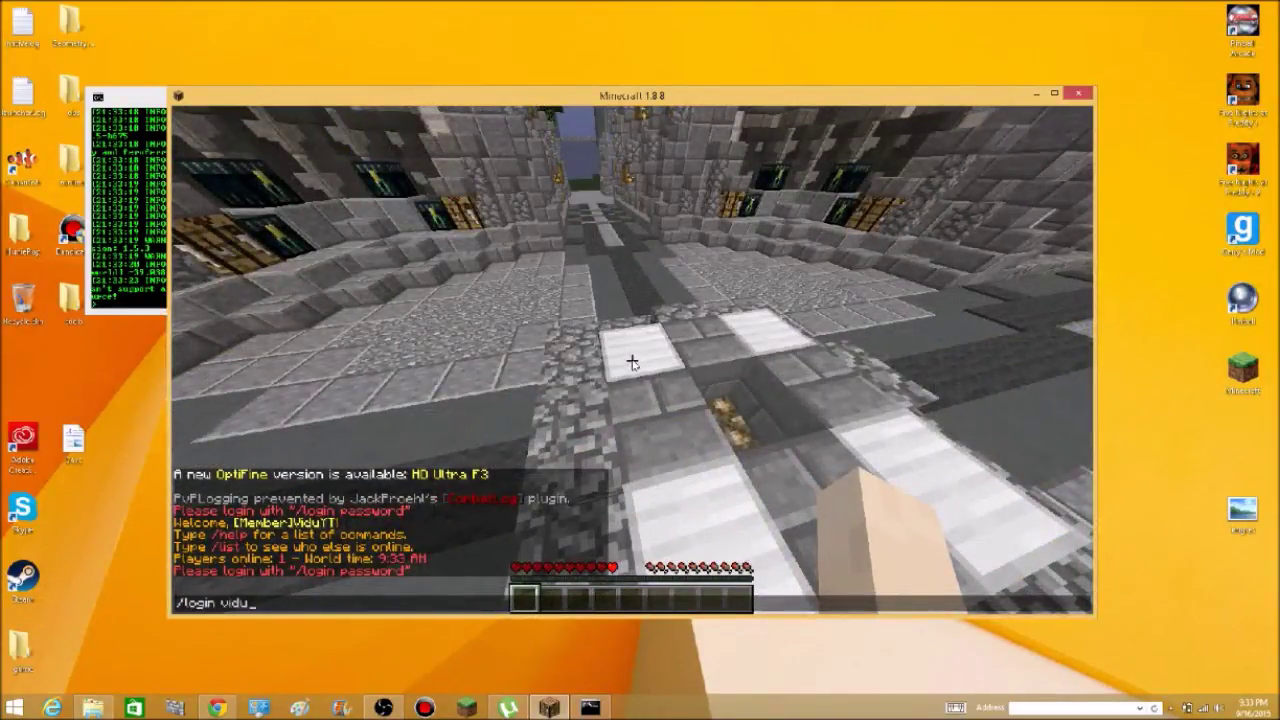
- Log in on the server with /login and the account password
key("Return")
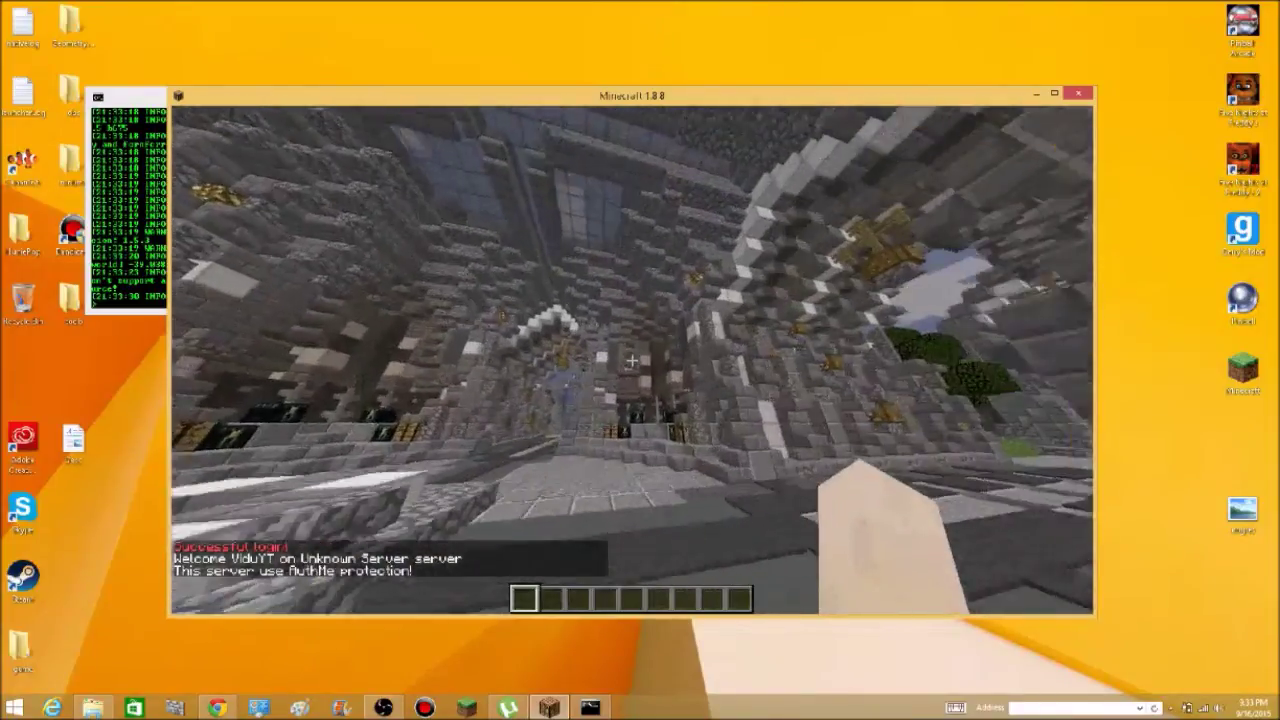
- Grant the player operator status with the op command in the Spigot console
left_click(135, 261)
left_click(92, 306)
type("op Vidu")
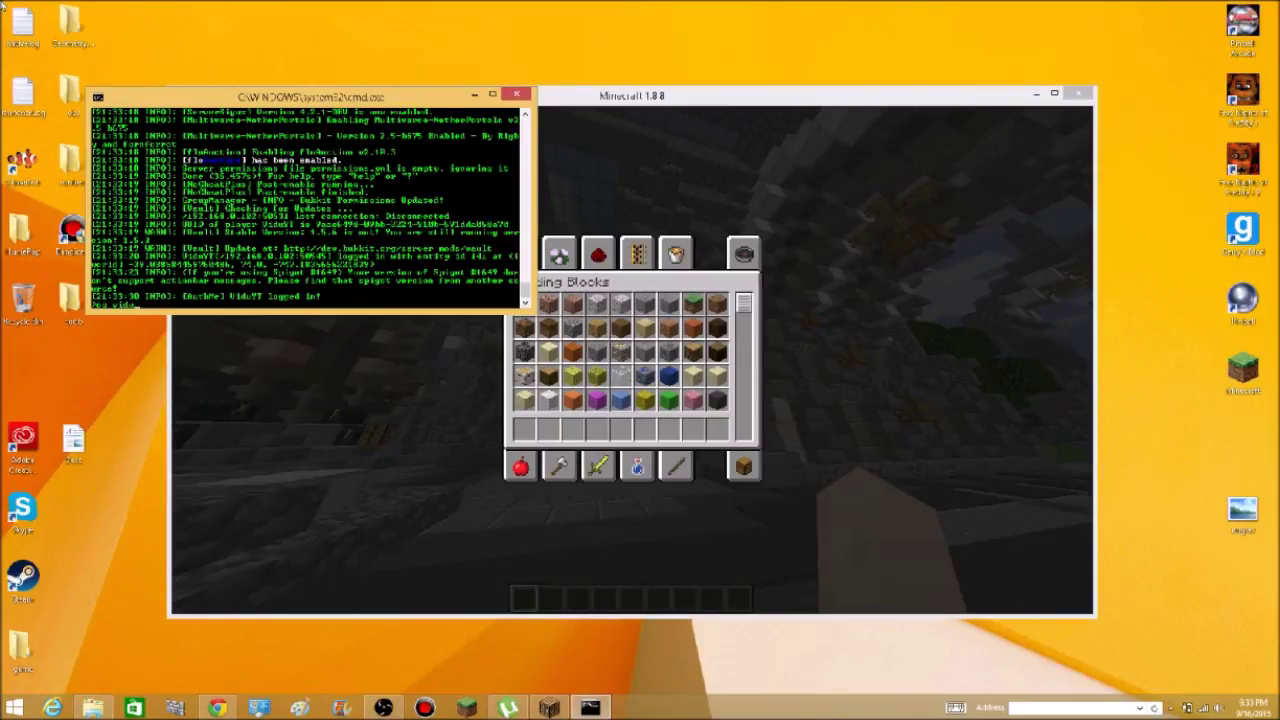
type("yt")
key("Return")
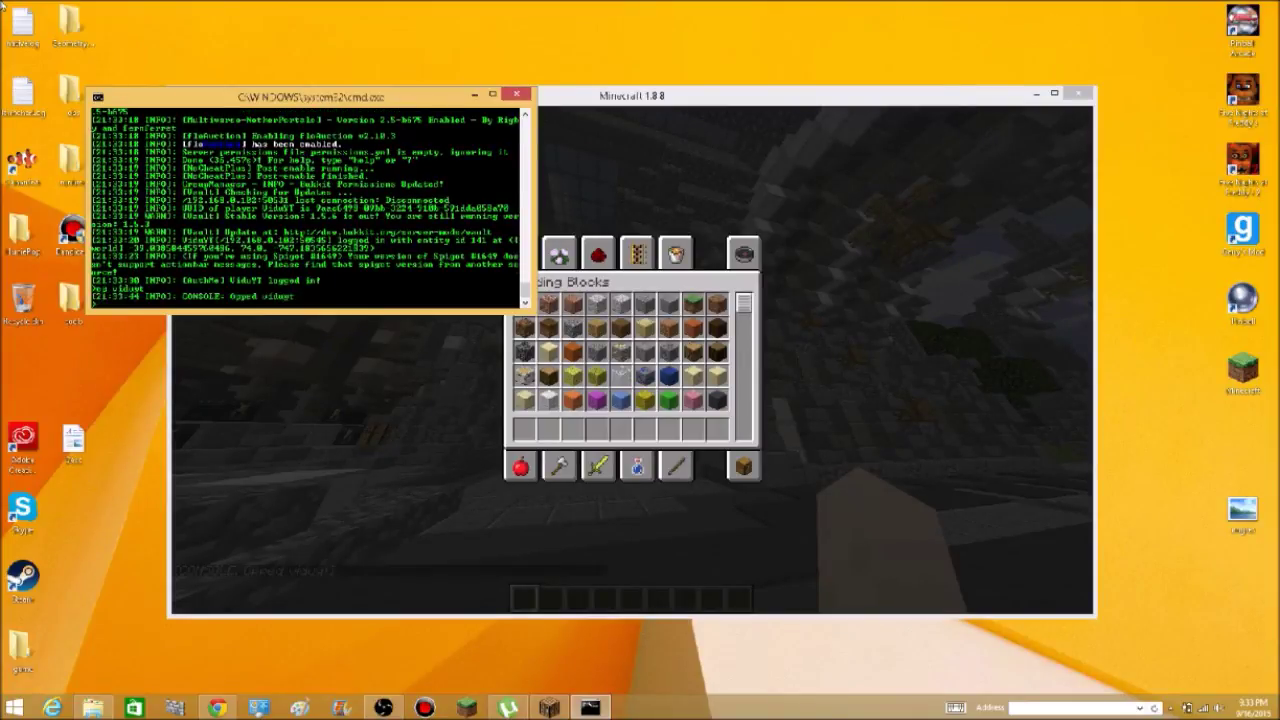
left_click(327, 437)
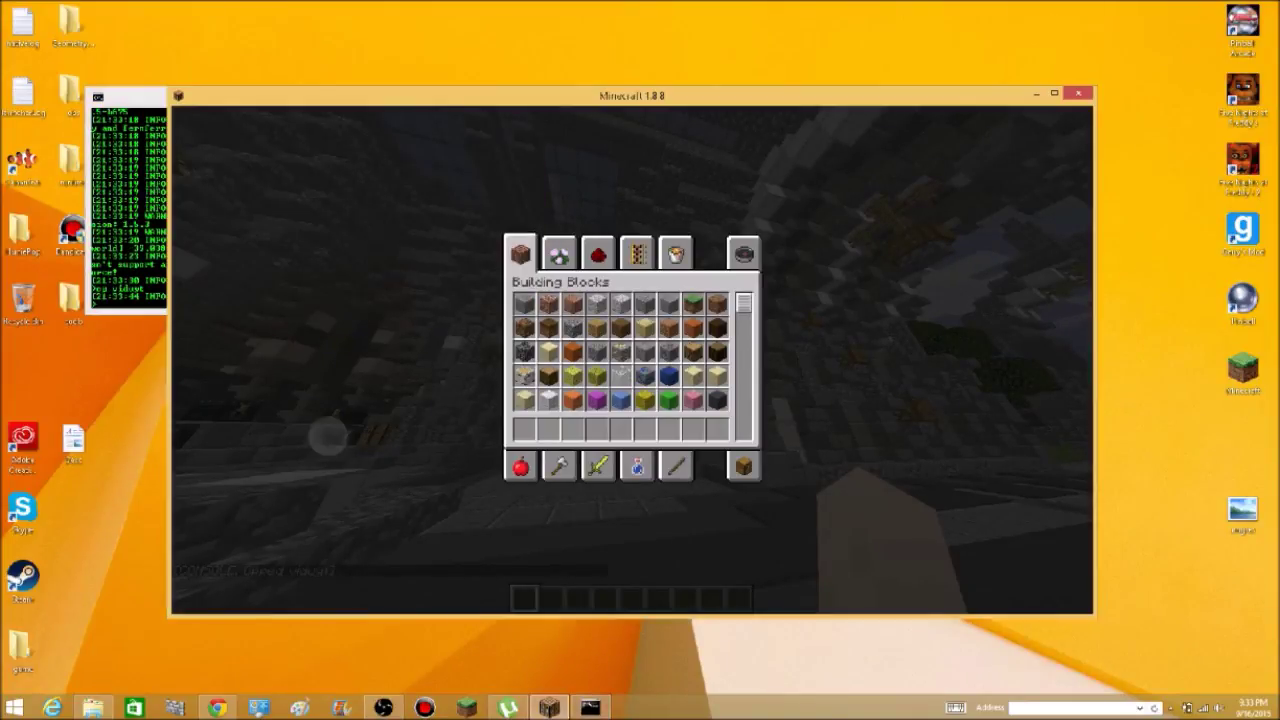
key("e")
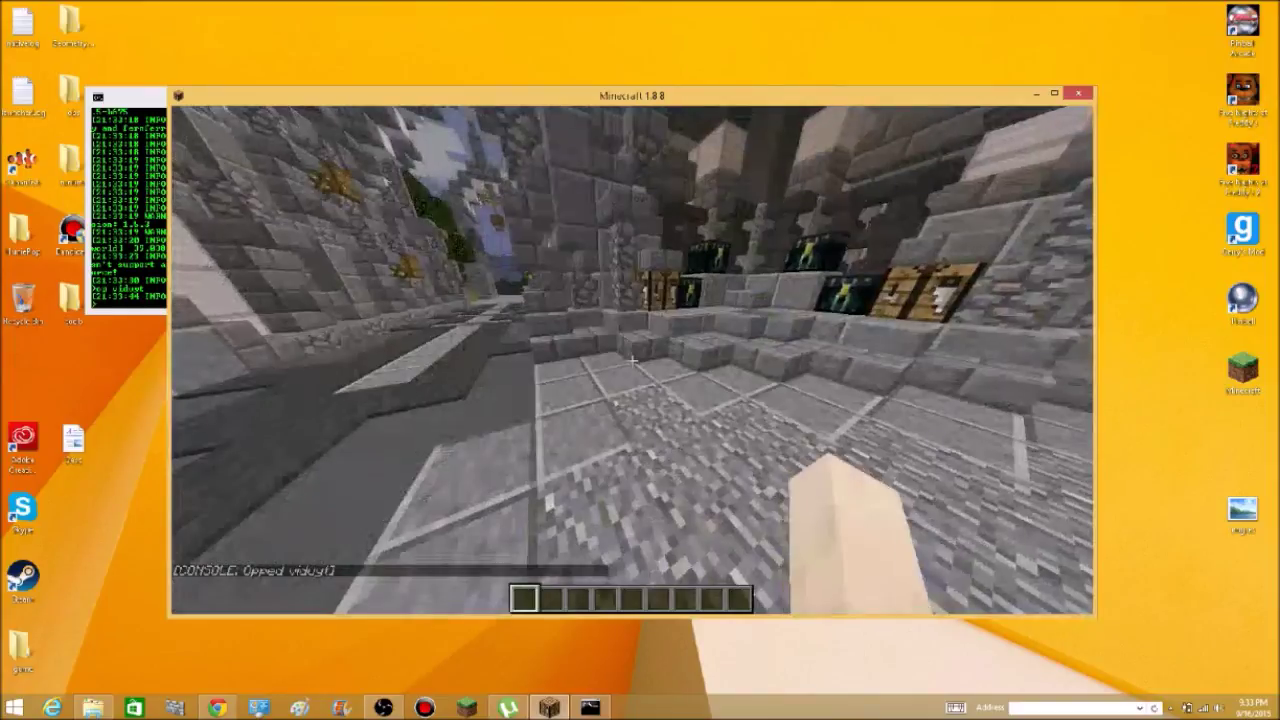
- Run /gm and /ban in chat to see their usage
key("slash")
type("gm")
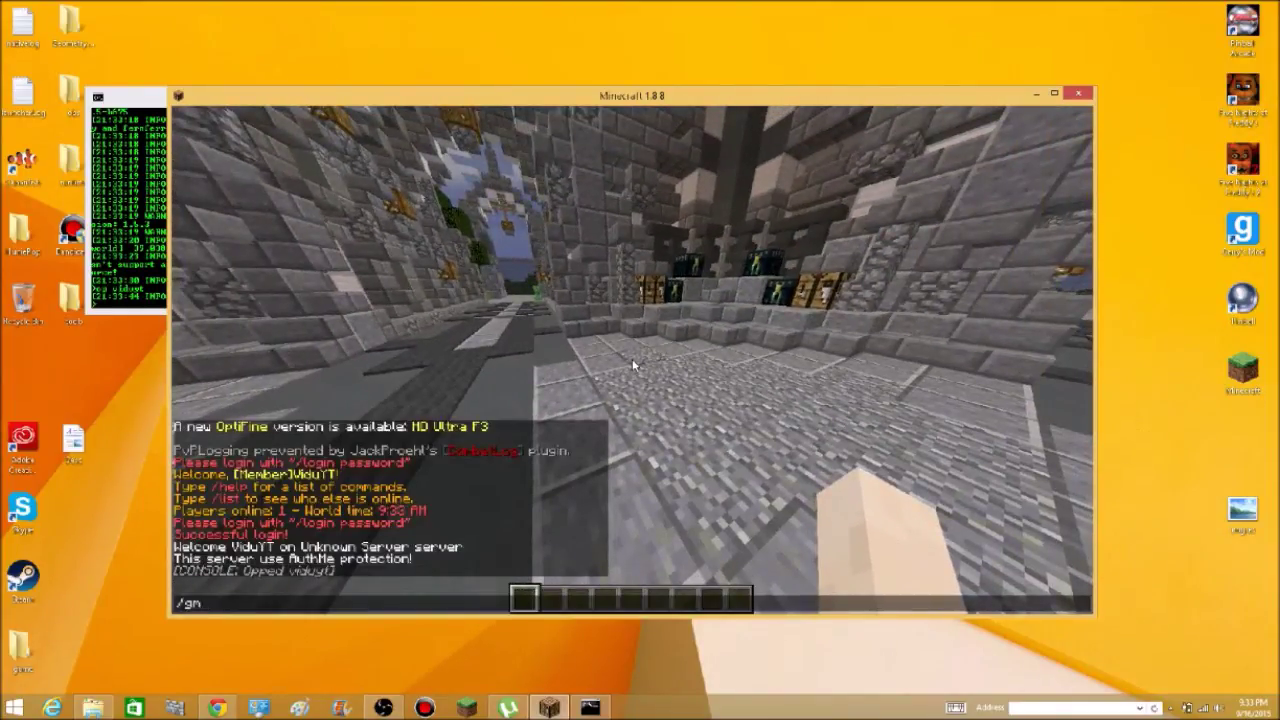
key("Return")
key("slash")
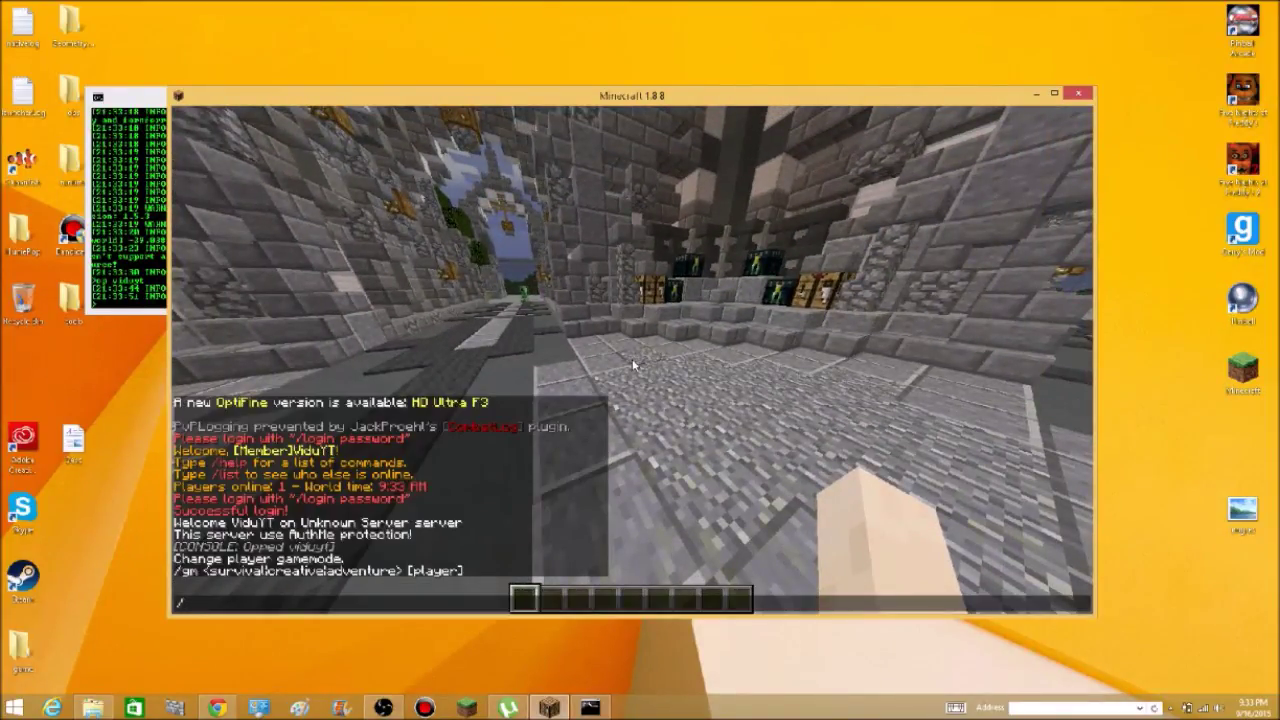
type("ban")
key("Return")
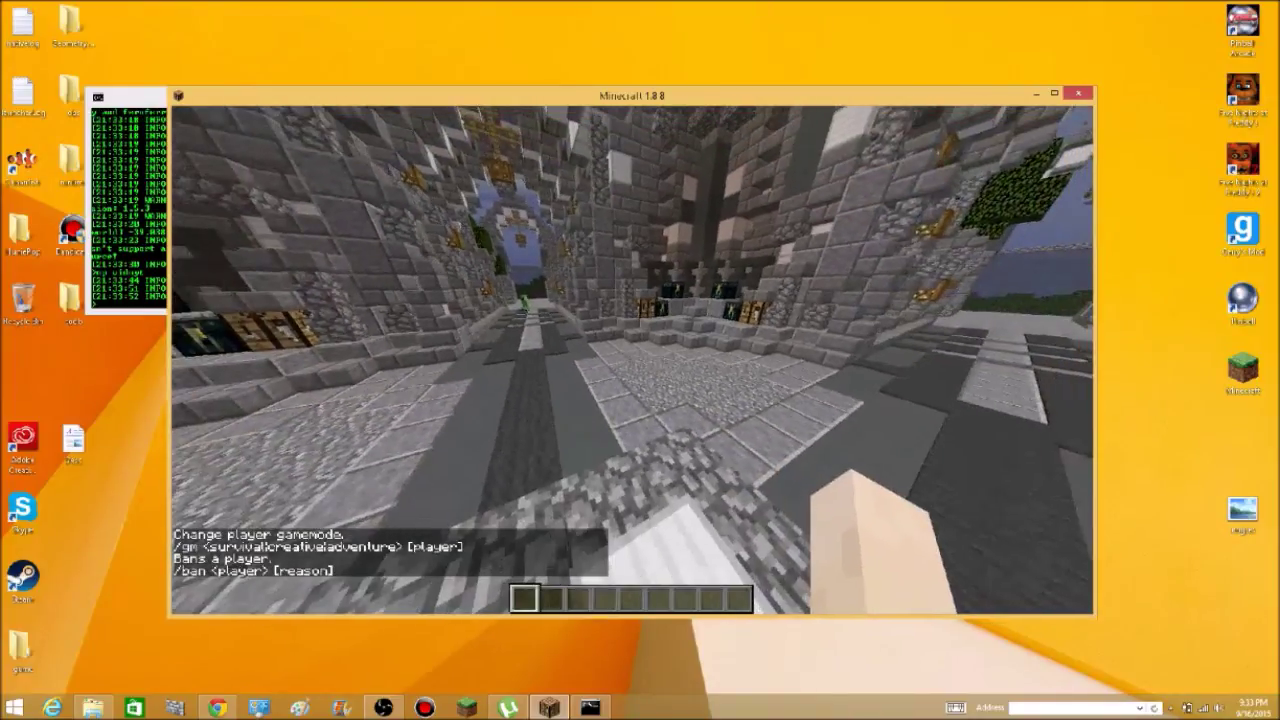